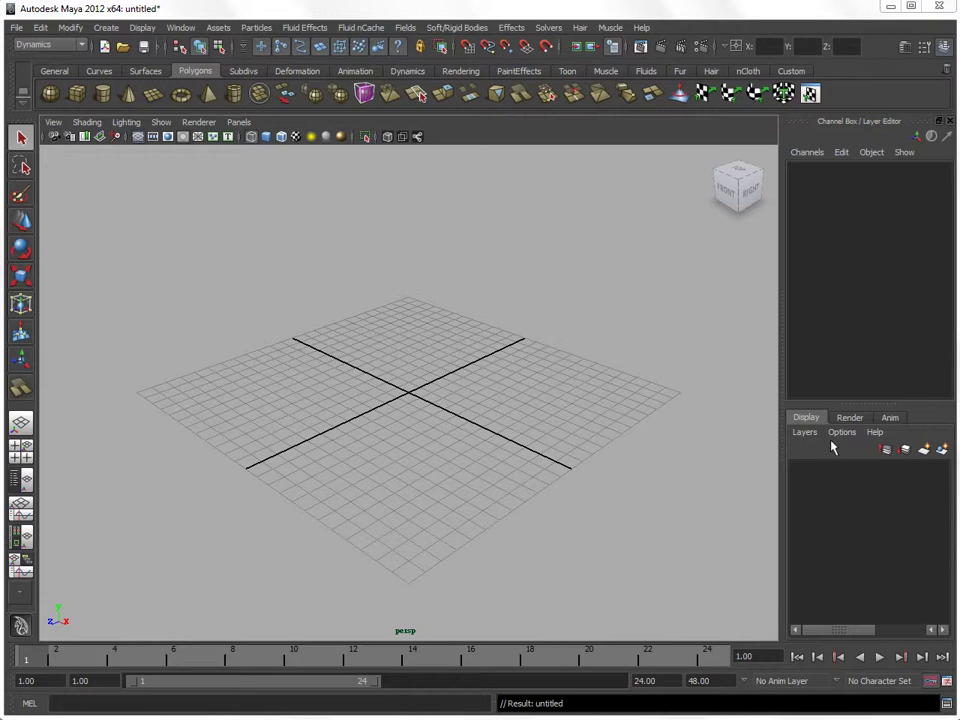
# - Open the Teapot.ma scene from the scenes folder
pyautogui.click(125, 49)
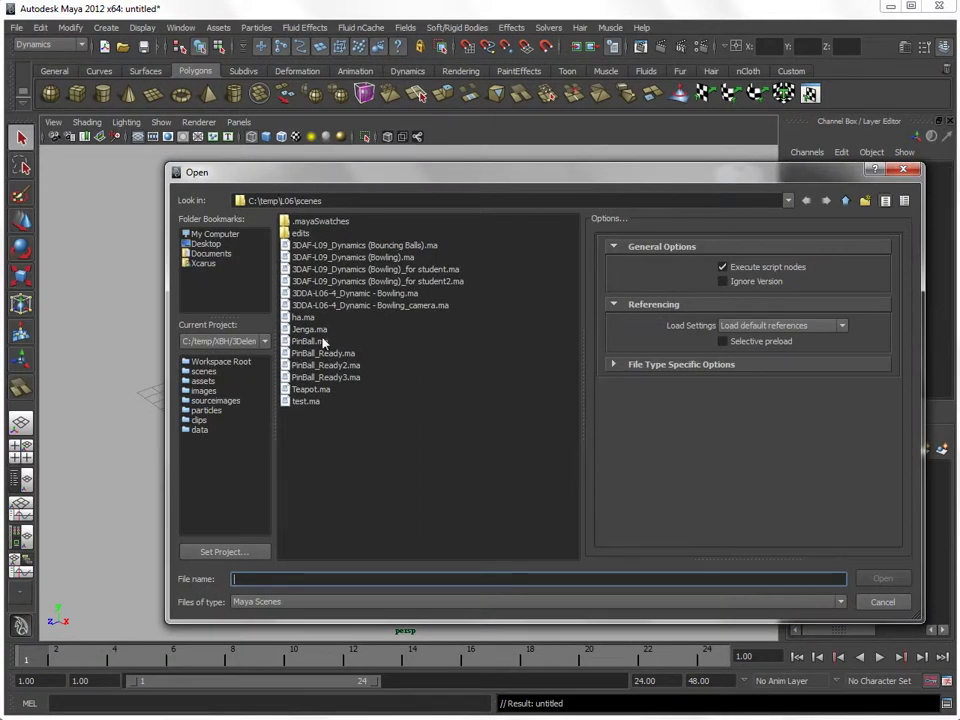
pyautogui.click(324, 389)
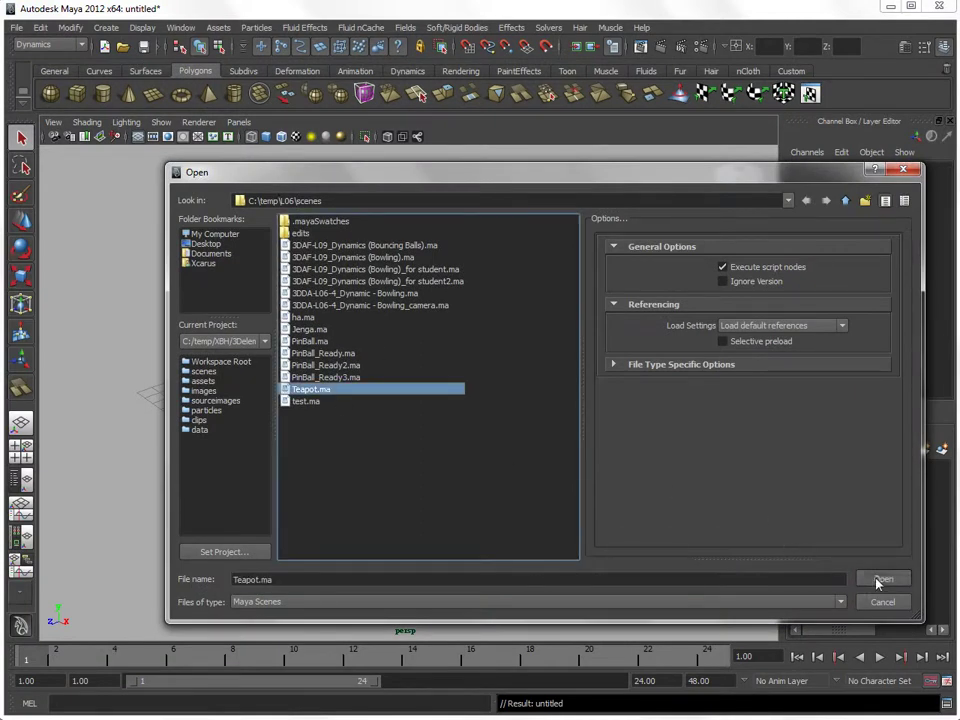
pyautogui.click(878, 580)
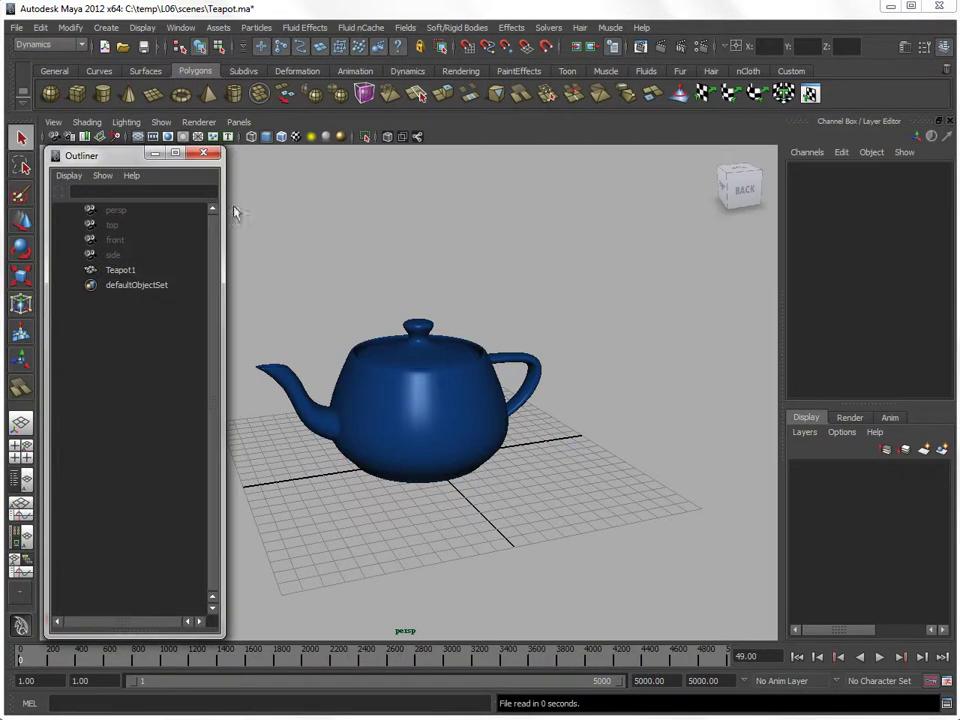
# - Orbit the view around the teapot and select the teapot model
pyautogui.keyDown('alt'); pyautogui.moveTo(424, 336); pyautogui.dragTo(478, 342, button='middle'); pyautogui.keyUp('alt')
pyautogui.moveTo(478, 342)
pyautogui.keyDown('alt'); pyautogui.mouseDown()
pyautogui.moveTo(435, 399)
pyautogui.moveTo(516, 393)
pyautogui.moveTo(454, 407)
pyautogui.mouseUp(); pyautogui.keyUp('alt')
pyautogui.keyDown('alt'); pyautogui.moveTo(454, 407); pyautogui.dragTo(553, 418, button='right'); pyautogui.keyUp('alt')
pyautogui.click(466, 422)
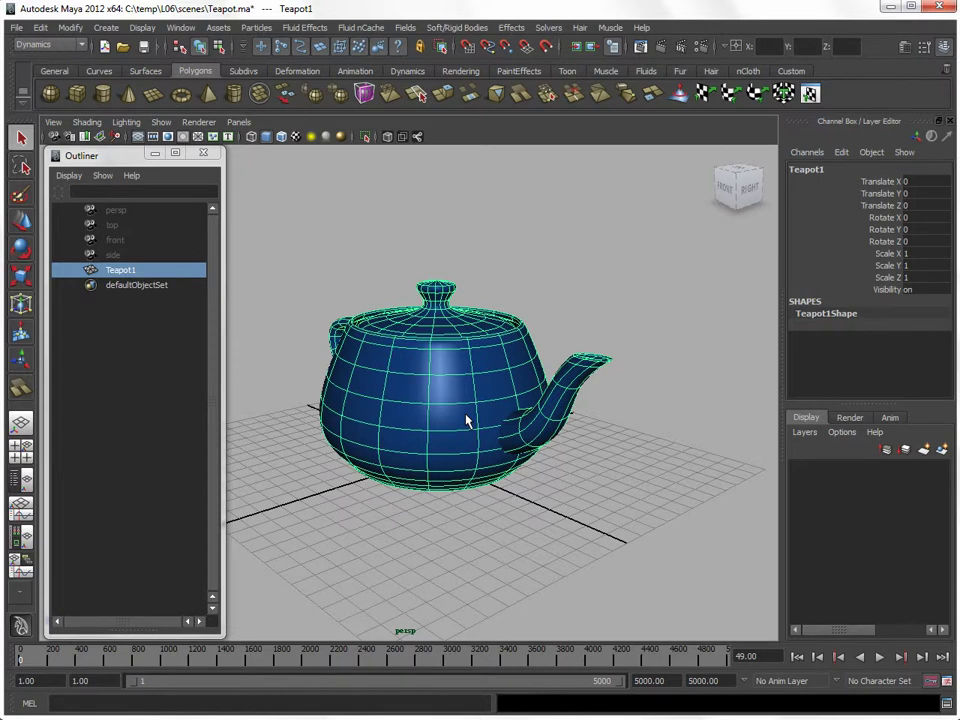
pyautogui.moveTo(508, 422)
pyautogui.keyDown('alt'); pyautogui.mouseDown()
pyautogui.moveTo(463, 396)
pyautogui.moveTo(403, 392)
pyautogui.mouseUp(); pyautogui.keyUp('alt')
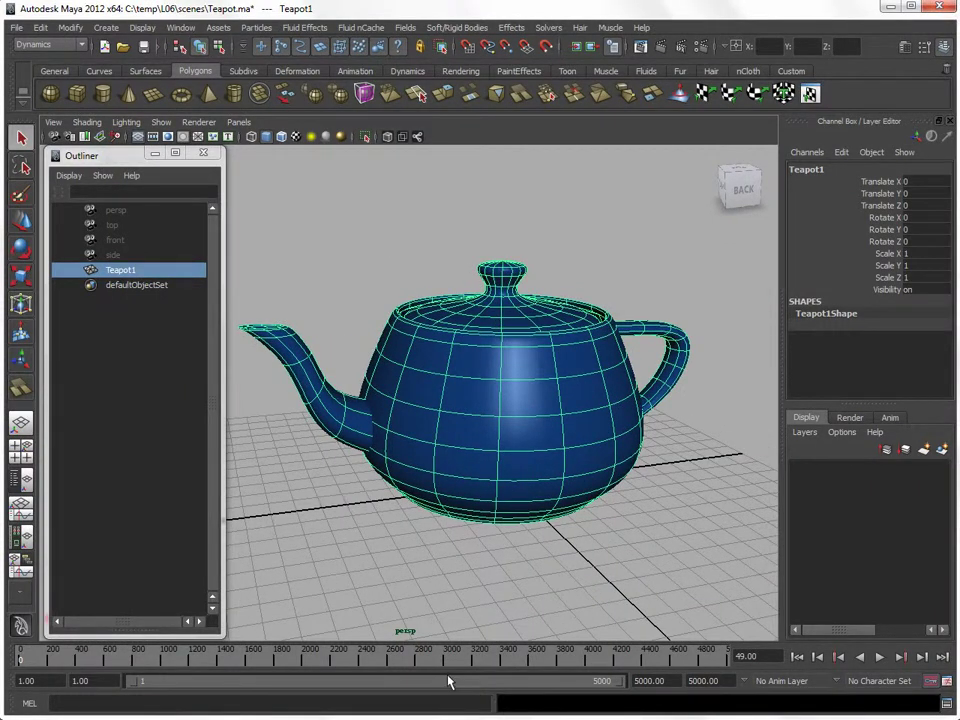
# - Set the playback end time to 500
pyautogui.click(663, 681)
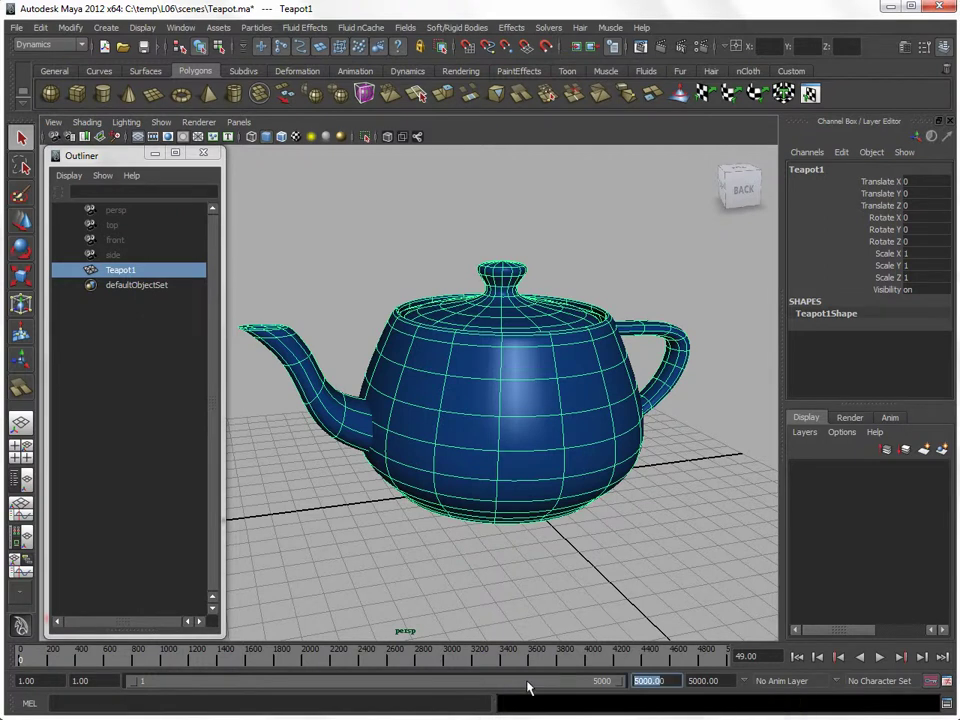
pyautogui.write('500')
pyautogui.press('Return')
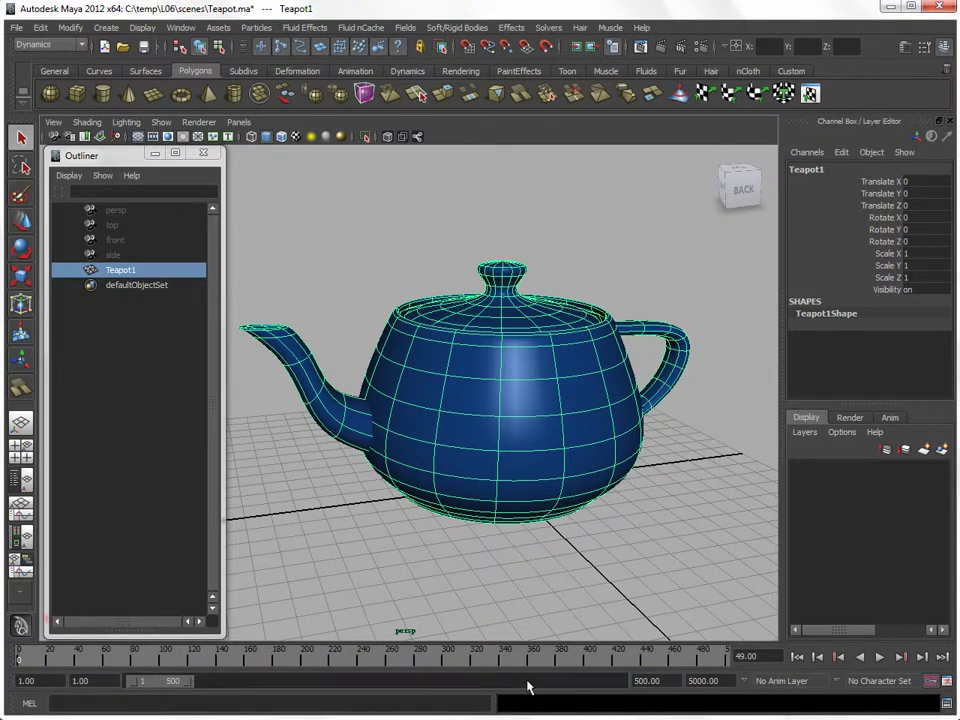
pyautogui.keyDown('alt'); pyautogui.moveTo(491, 410); pyautogui.dragTo(510, 424); pyautogui.keyUp('alt')
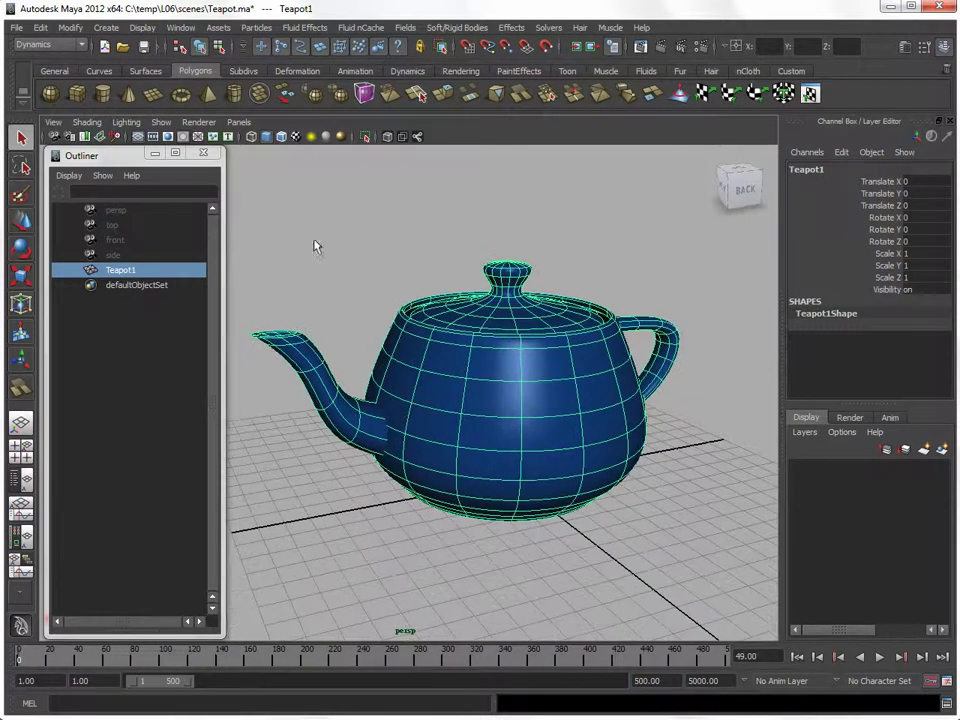
# - Create a Surface emitter on the teapot from Emit from Object options, rate 1000, speed 0
pyautogui.click(258, 28)
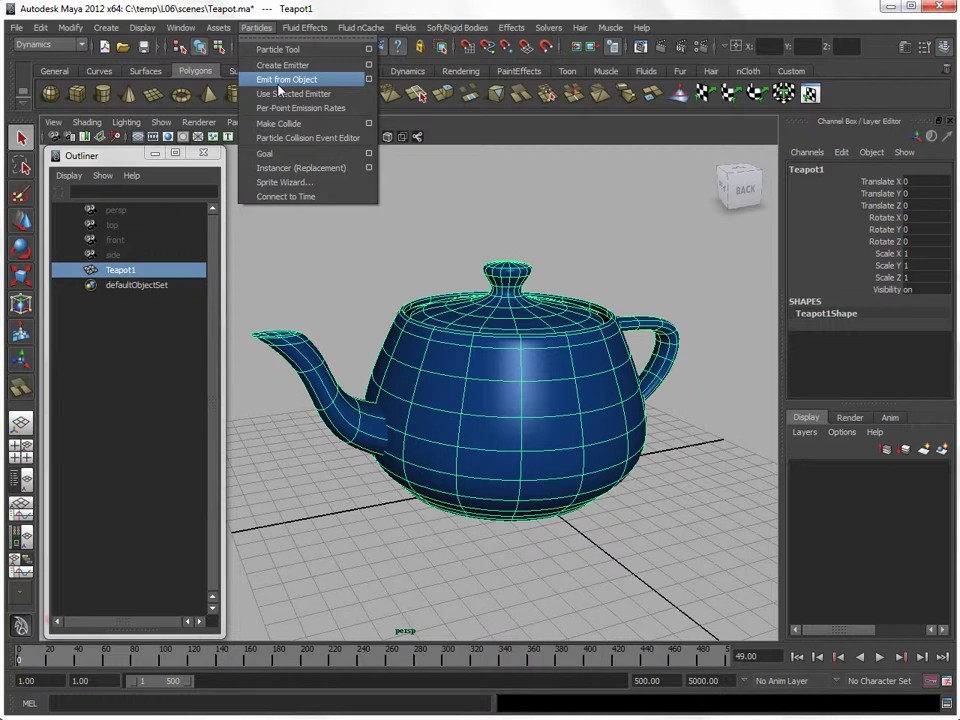
pyautogui.click(370, 80)
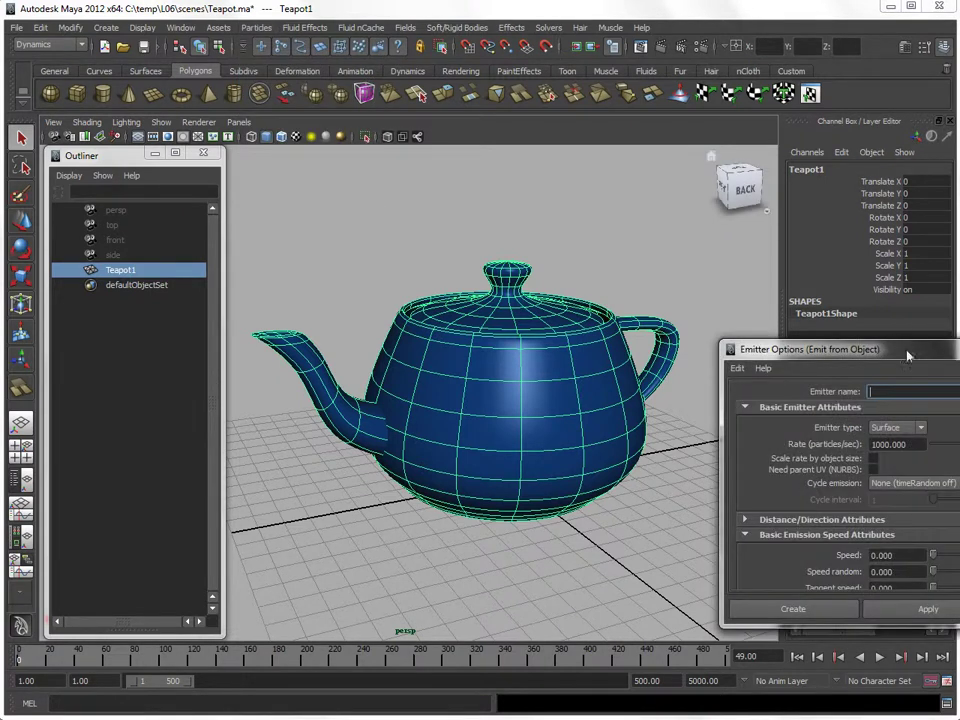
pyautogui.moveTo(908, 355); pyautogui.dragTo(548, 218)
pyautogui.moveTo(610, 214); pyautogui.dragTo(655, 148)
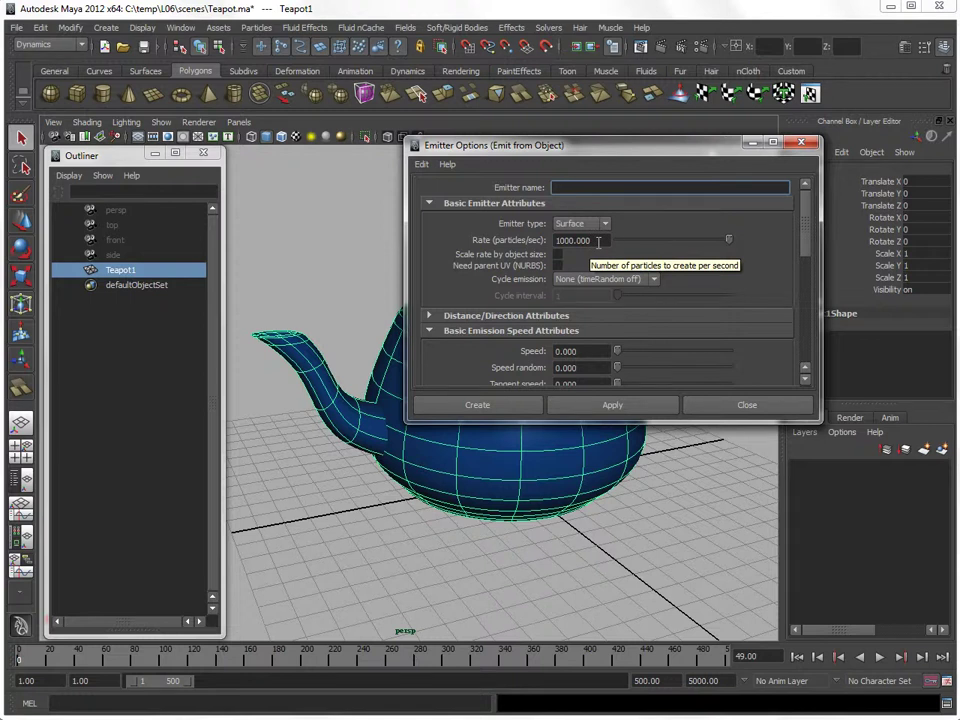
pyautogui.click(598, 351)
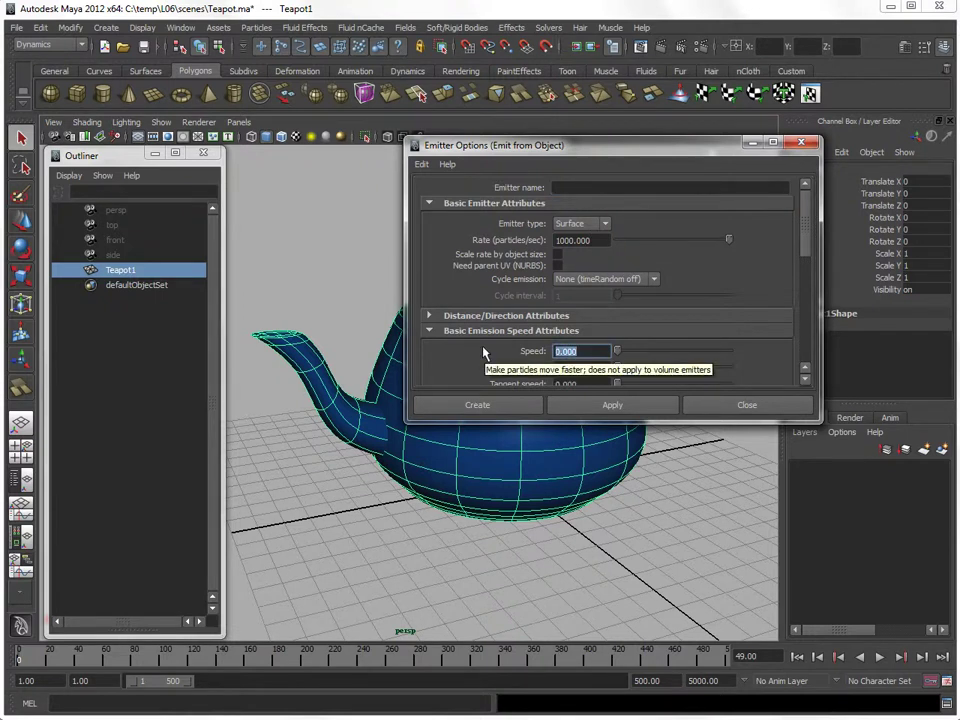
pyautogui.moveTo(806, 240); pyautogui.dragTo(806, 311)
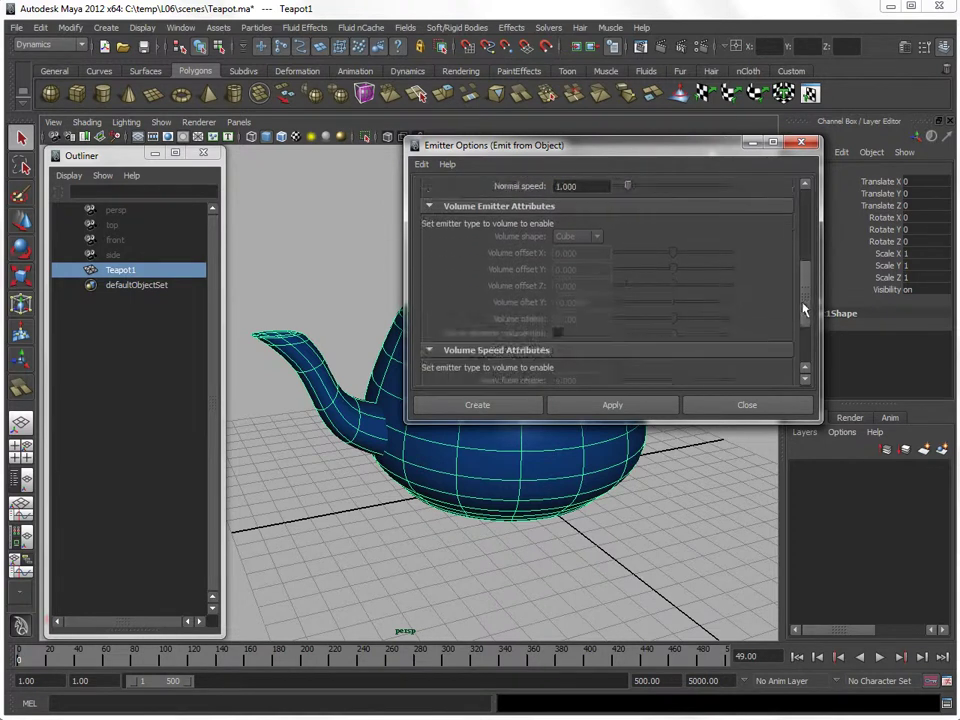
pyautogui.click(495, 405)
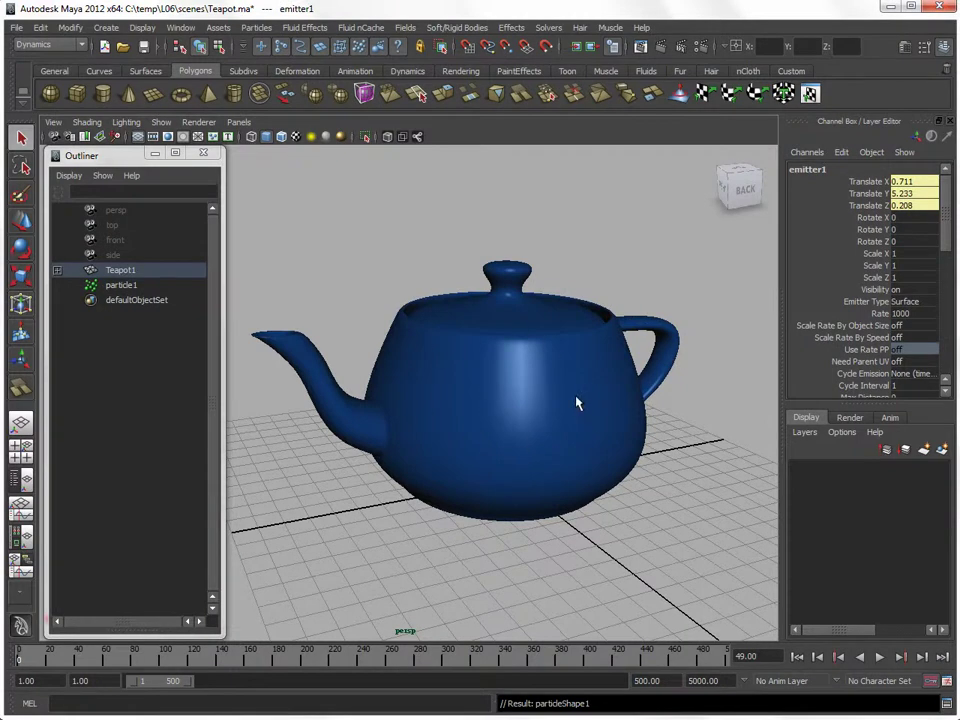
# - Play the simulation to frame 494, then select Teapot1 in the Outliner
pyautogui.click(880, 658)
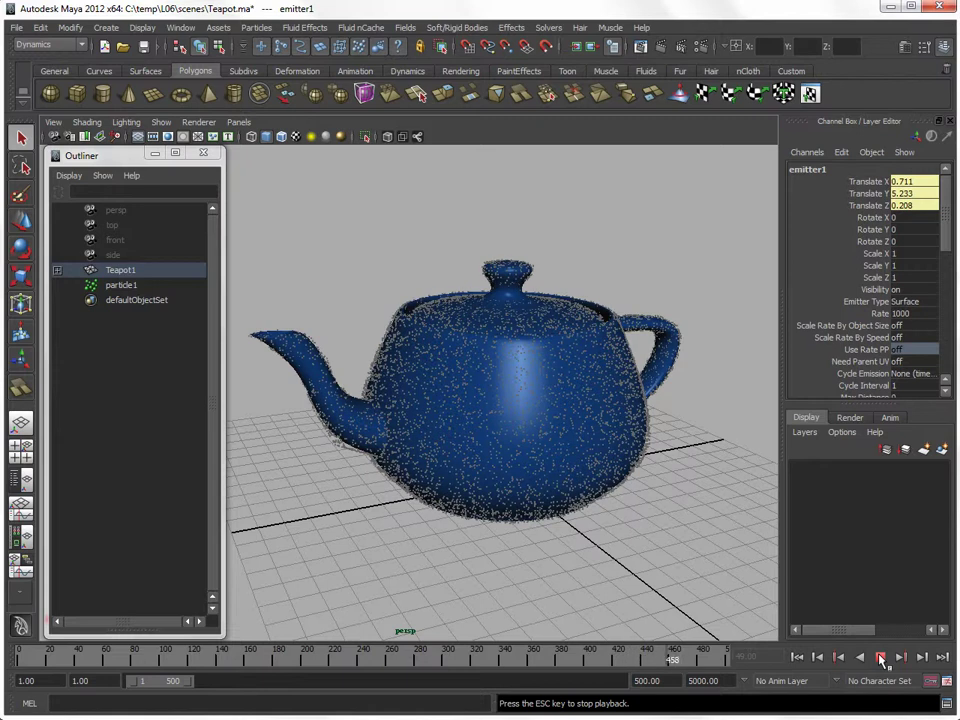
pyautogui.click(880, 658)
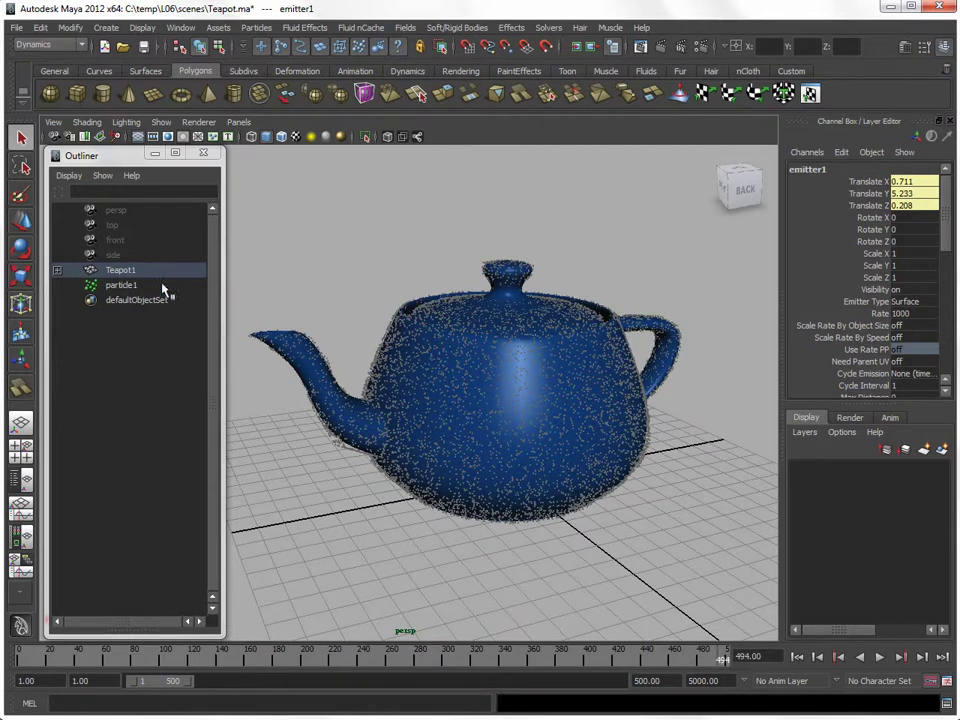
pyautogui.click(116, 274)
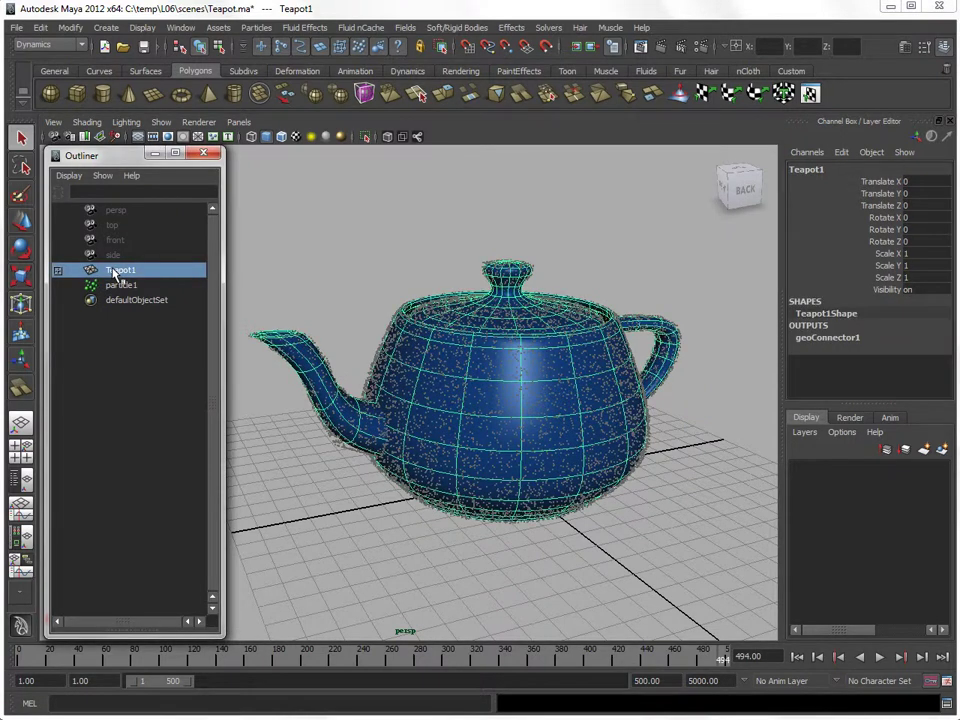
# - Hide Teapot1, delete it along with its emitter, and select the particle cloud
pyautogui.hotkey('ctrl', 'h')
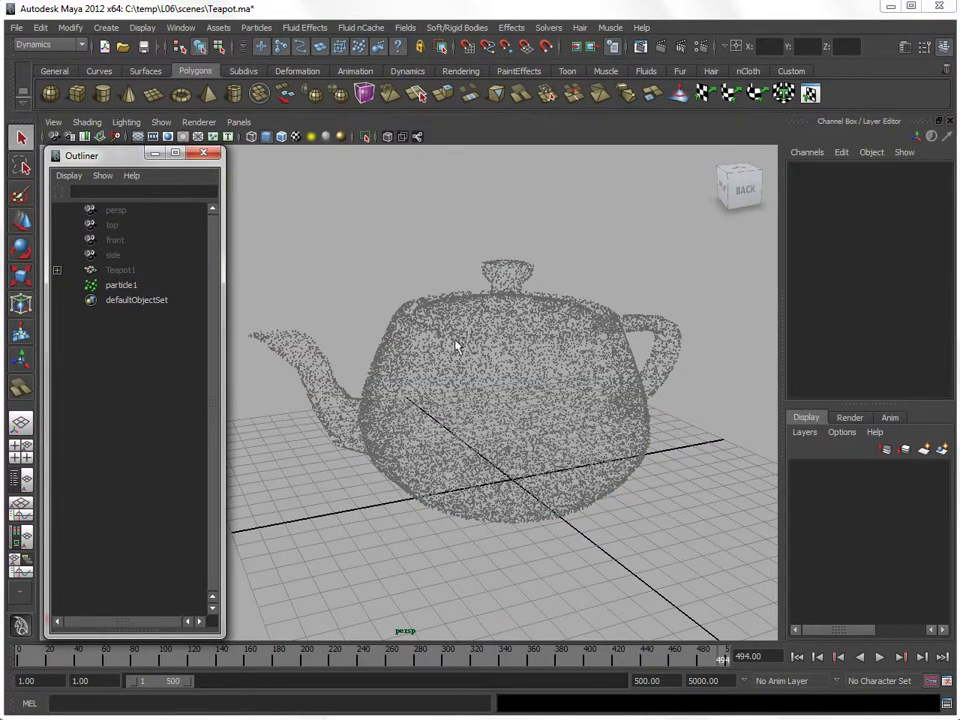
pyautogui.click(121, 274)
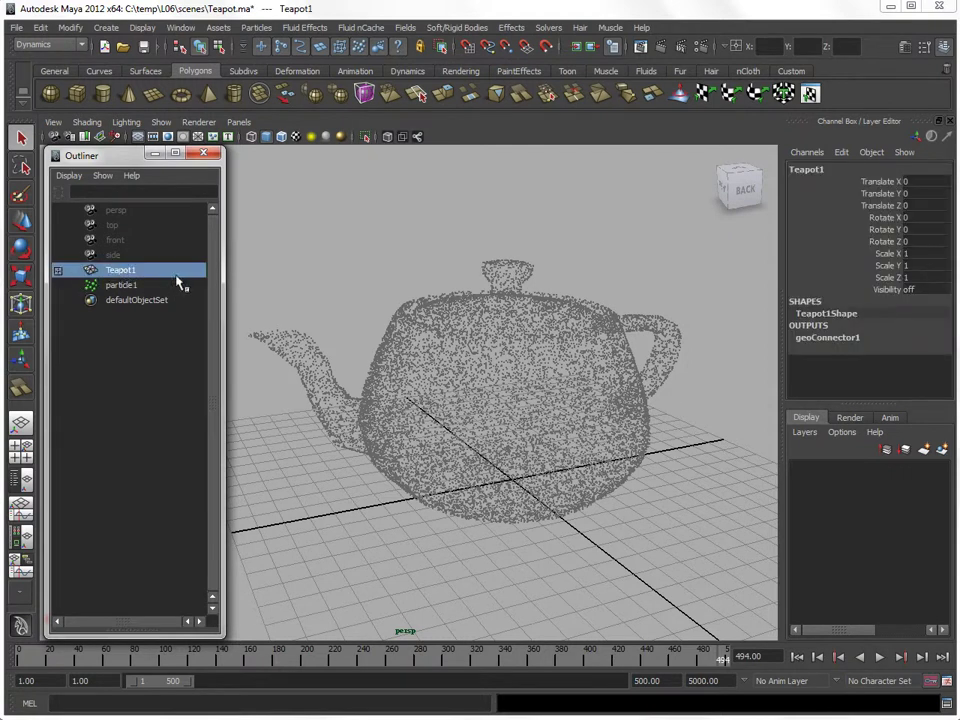
pyautogui.click(58, 270)
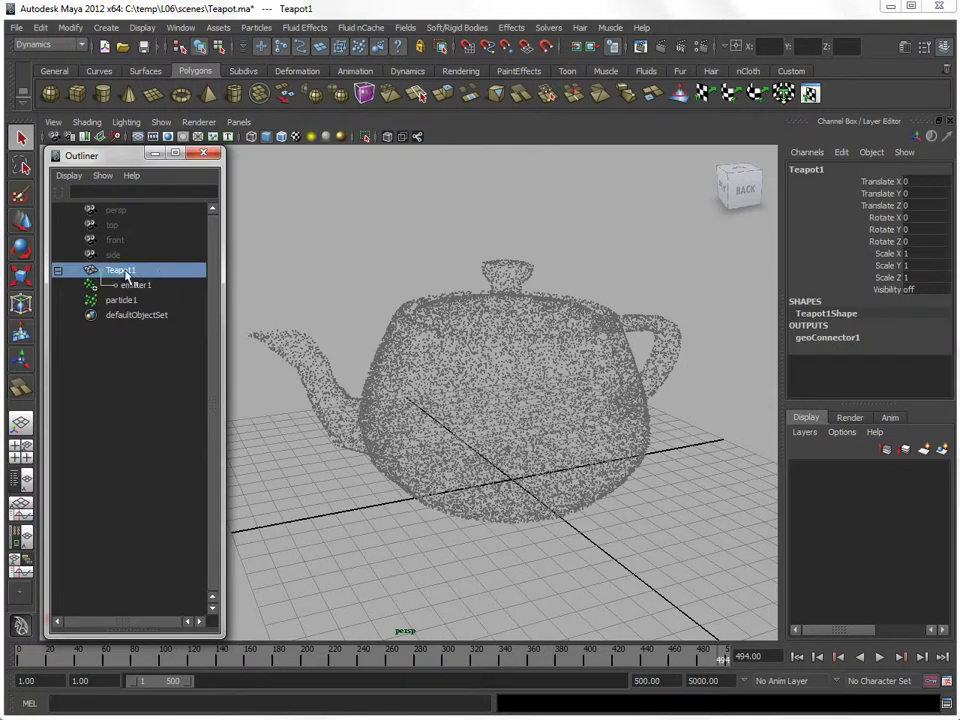
pyautogui.click(58, 270)
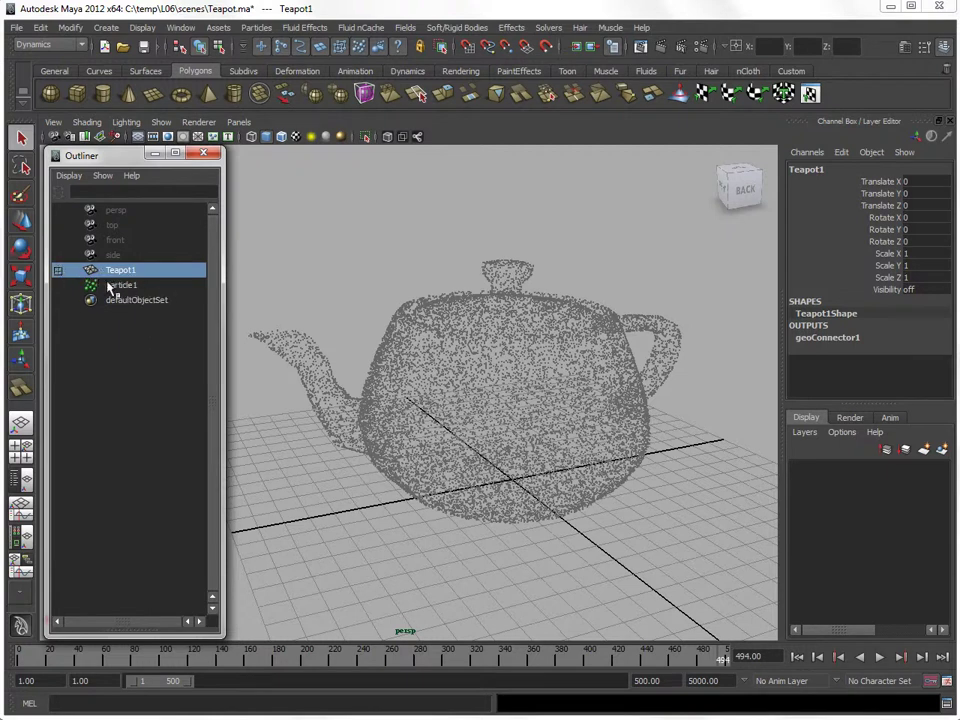
pyautogui.click(122, 285)
pyautogui.click(123, 272)
pyautogui.press('Delete')
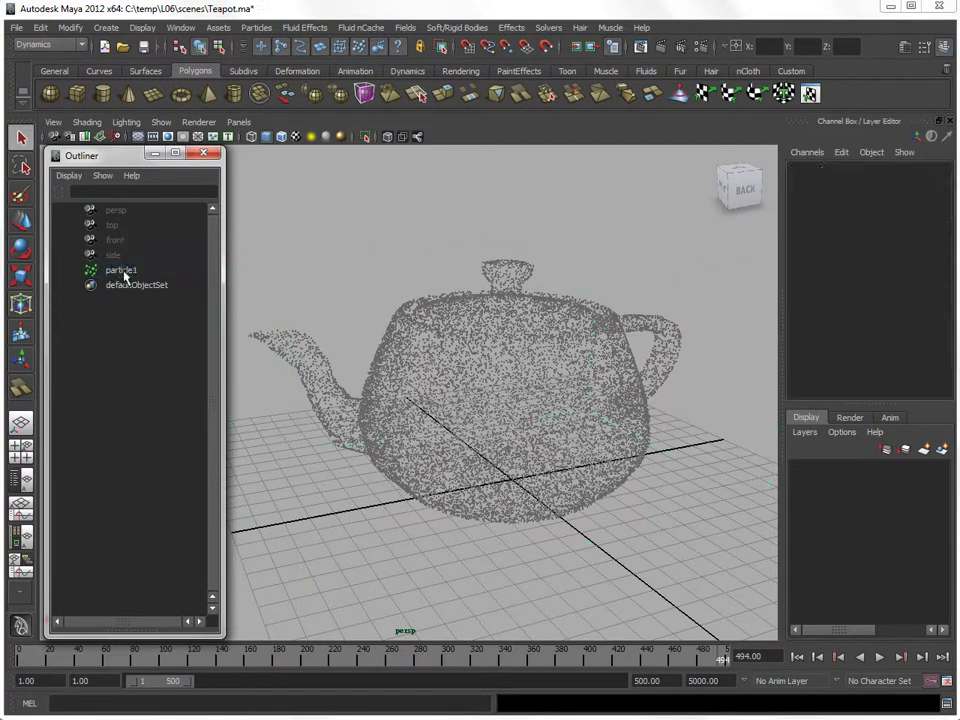
pyautogui.click(530, 350)
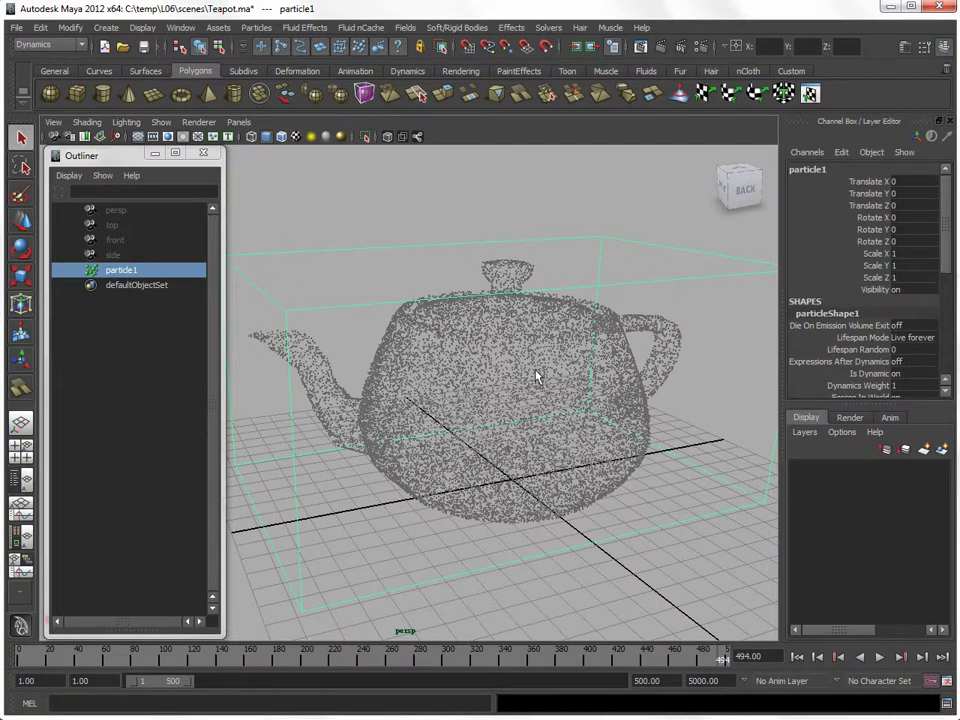
# - Save particle1's current positions as its initial state
pyautogui.click(548, 27)
pyautogui.moveTo(571, 49)
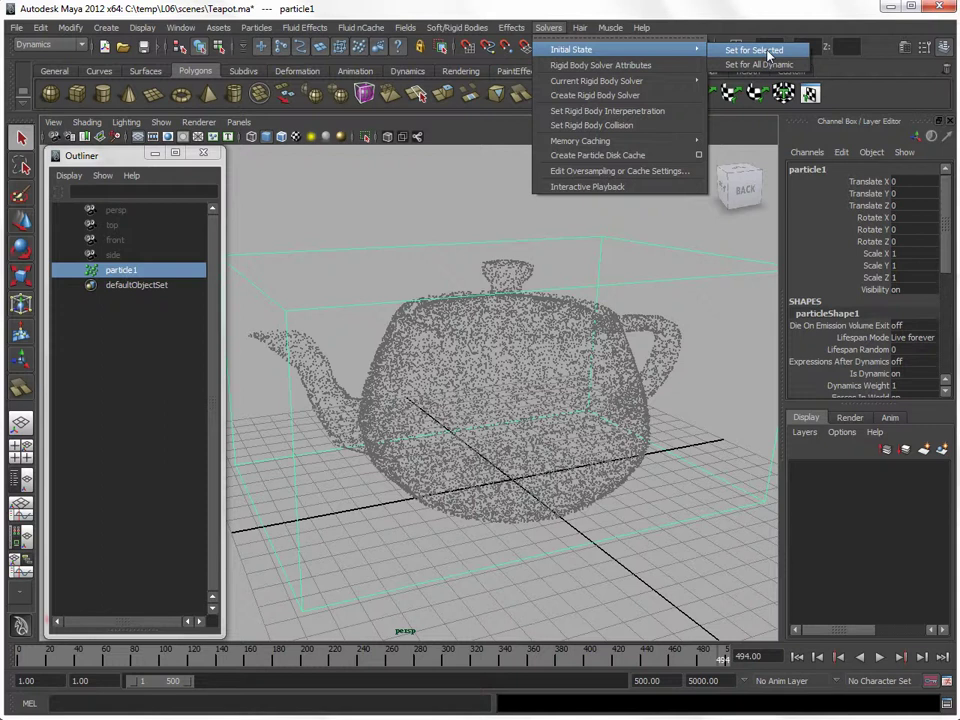
pyautogui.click(768, 55)
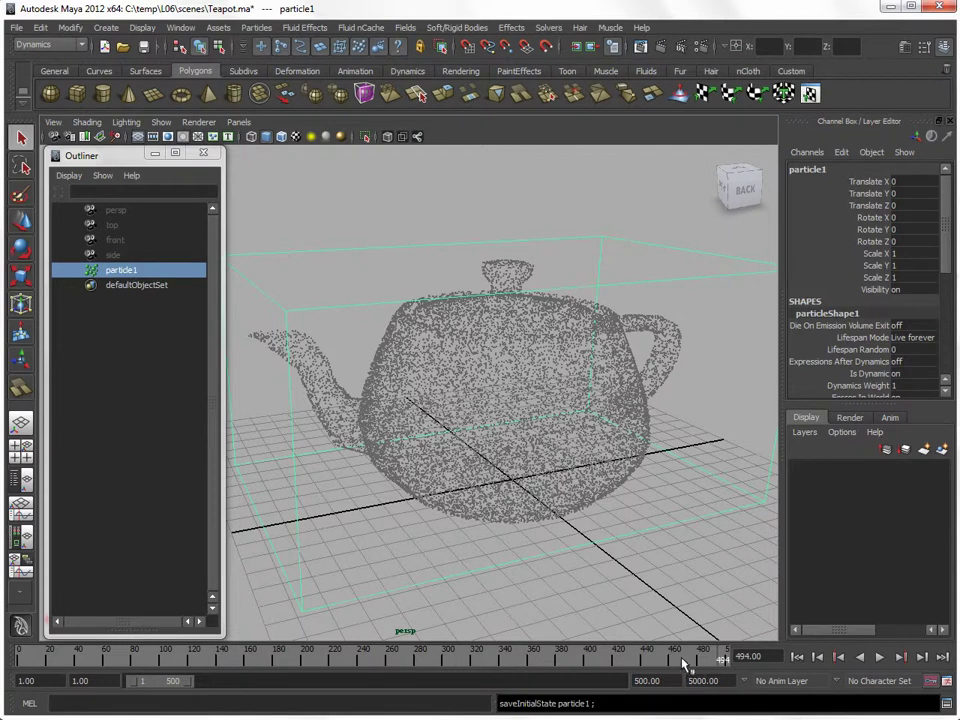
pyautogui.hotkey('alt', 'v')
pyautogui.click(797, 657)
pyautogui.click(879, 657)
# - Test playback to frame 32, rewind to frame 1, and reselect the particle cloud
pyautogui.click(879, 659)
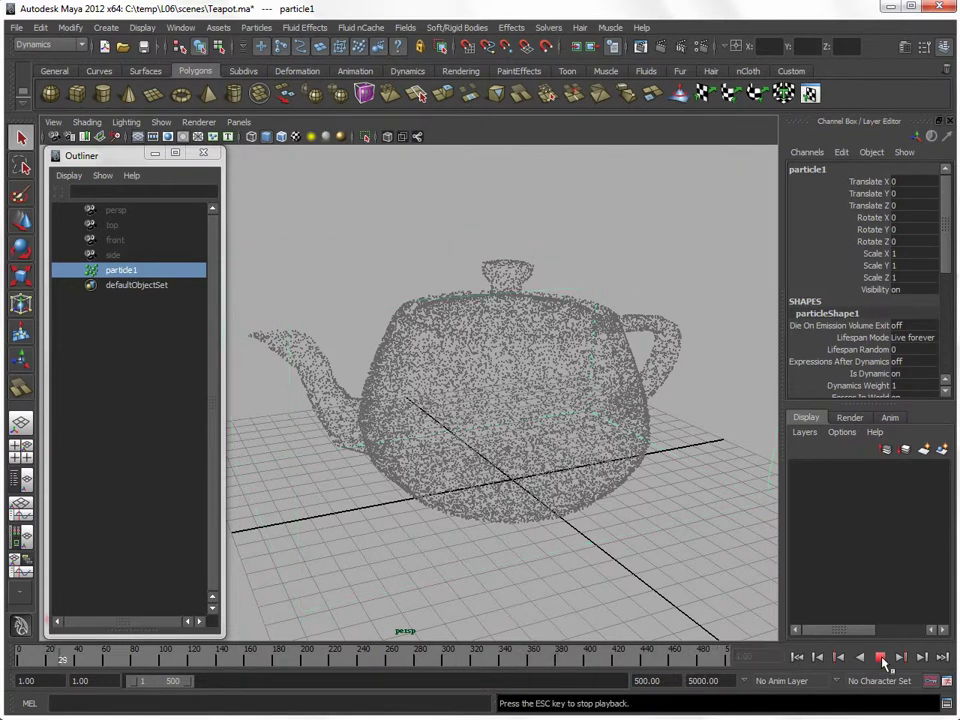
pyautogui.click(879, 659)
pyautogui.click(797, 657)
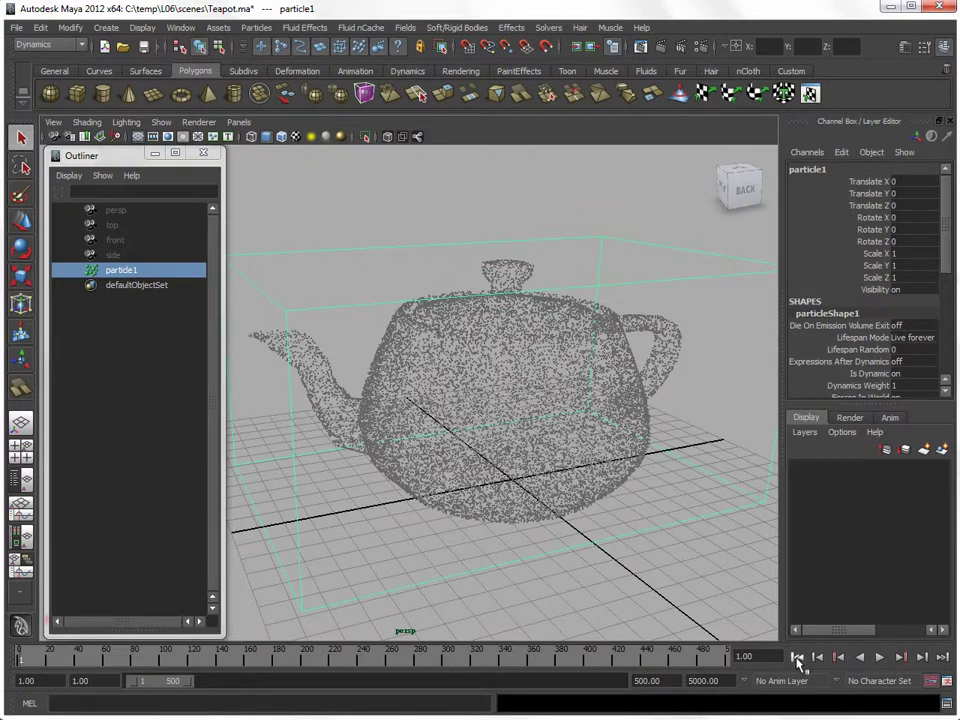
pyautogui.click(651, 613)
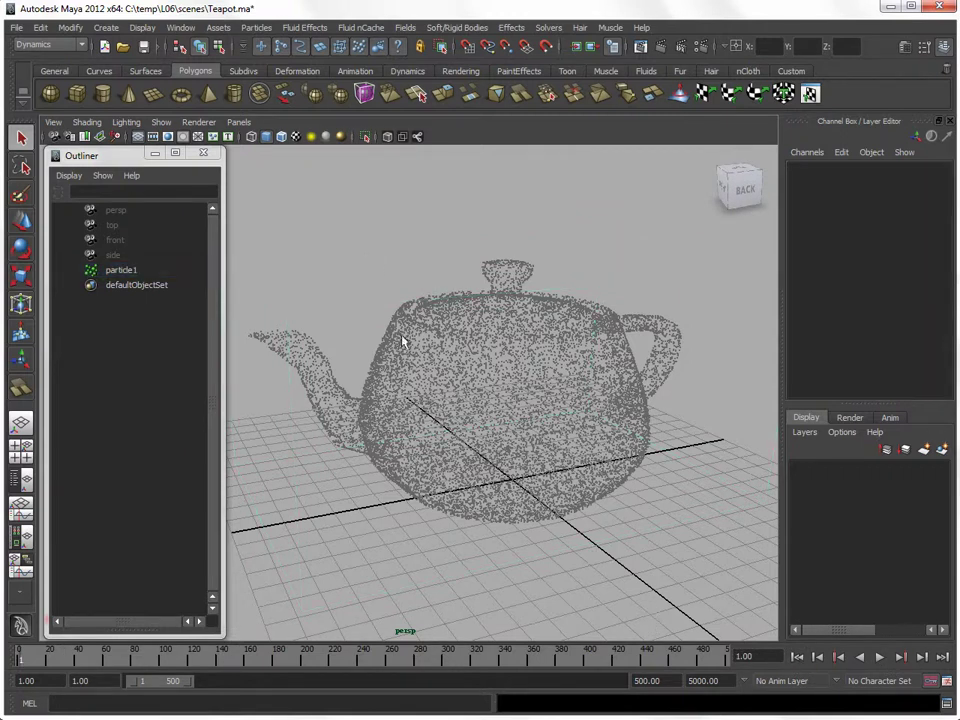
pyautogui.click(498, 390)
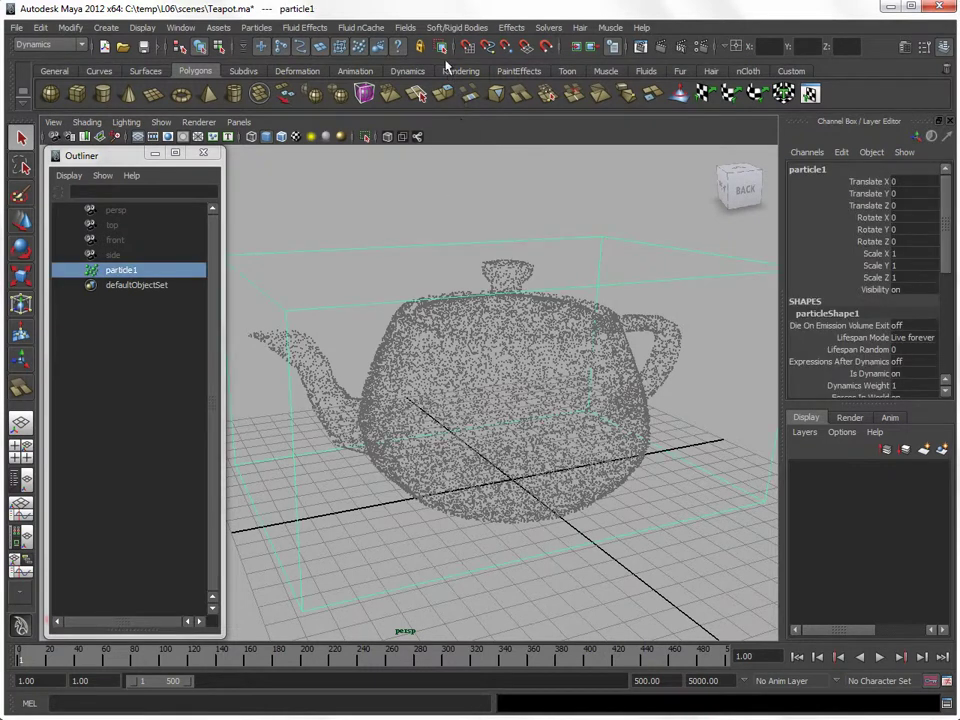
# - Add a Turbulence field to particle1, preview it, and rewind to frame 1
pyautogui.click(405, 28)
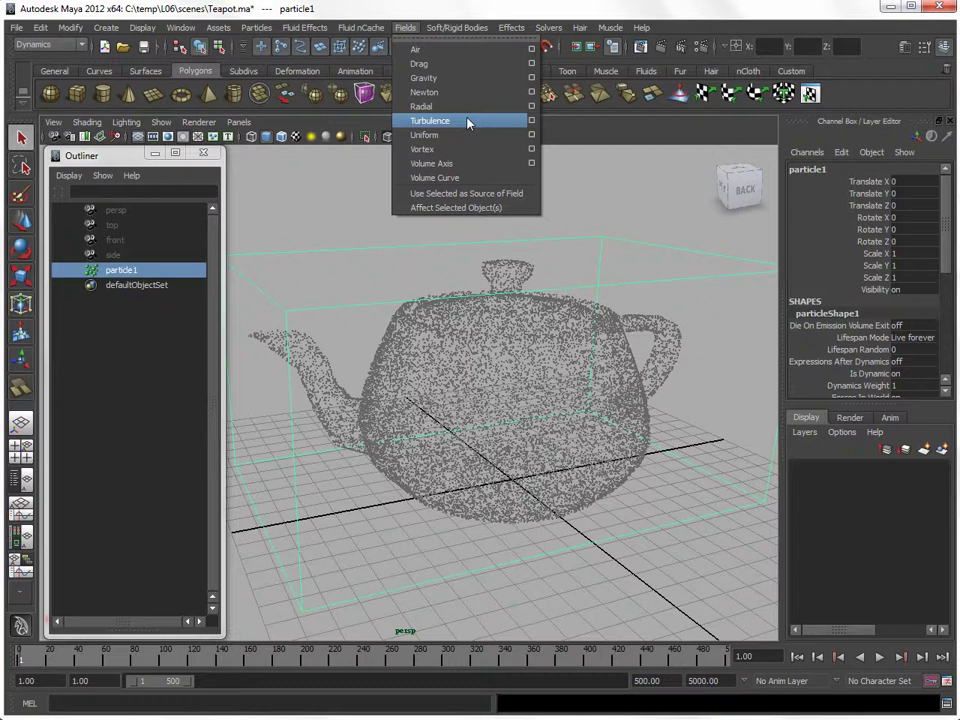
pyautogui.click(468, 122)
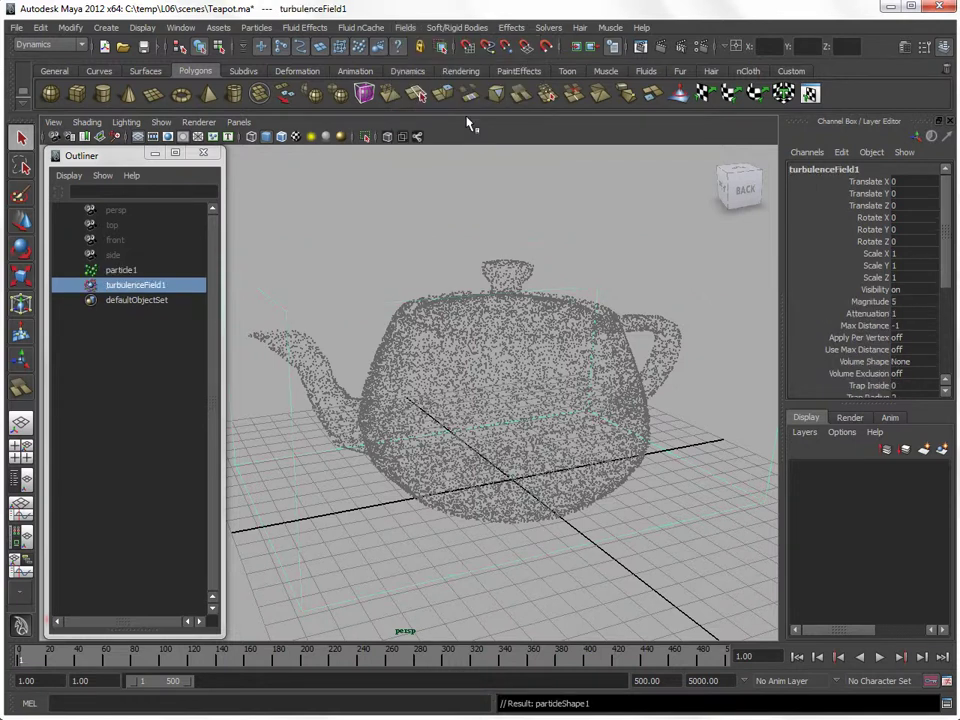
pyautogui.click(881, 658)
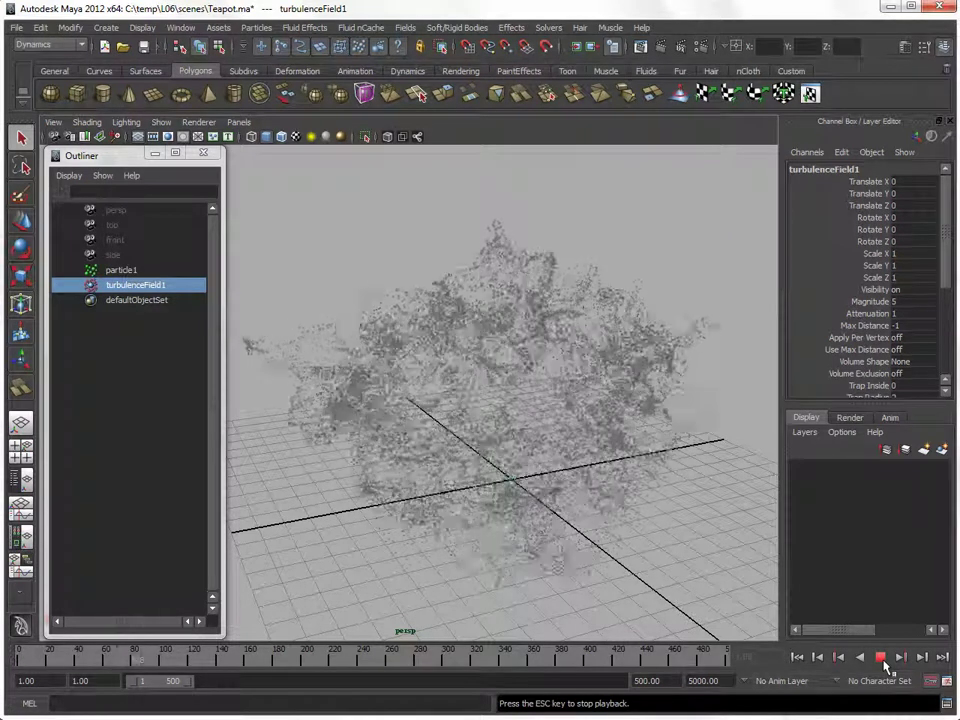
pyautogui.click(881, 658)
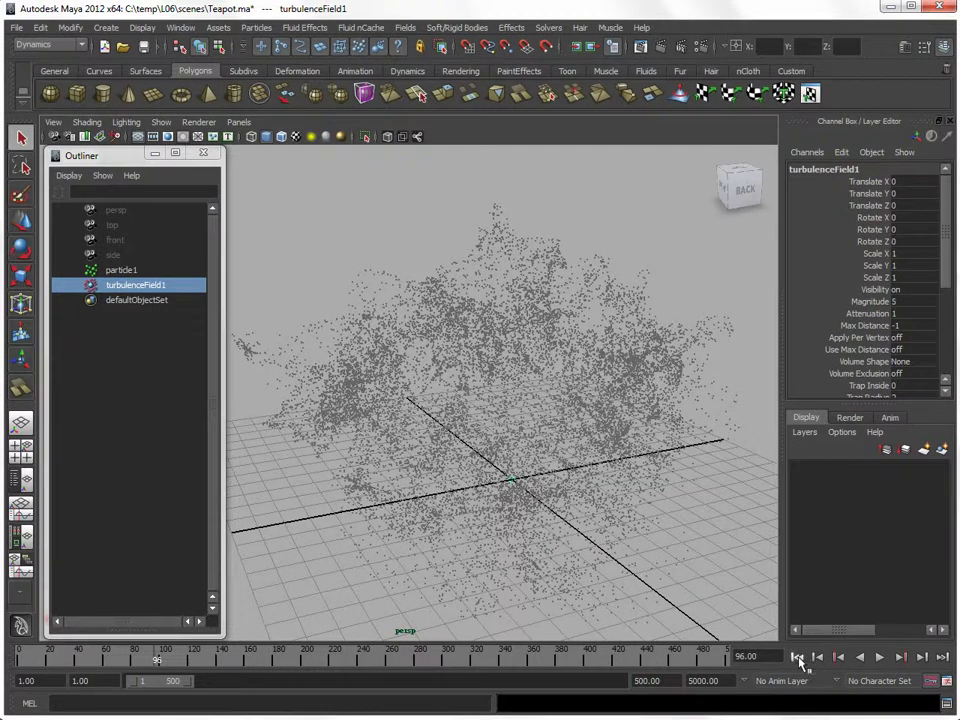
pyautogui.click(797, 657)
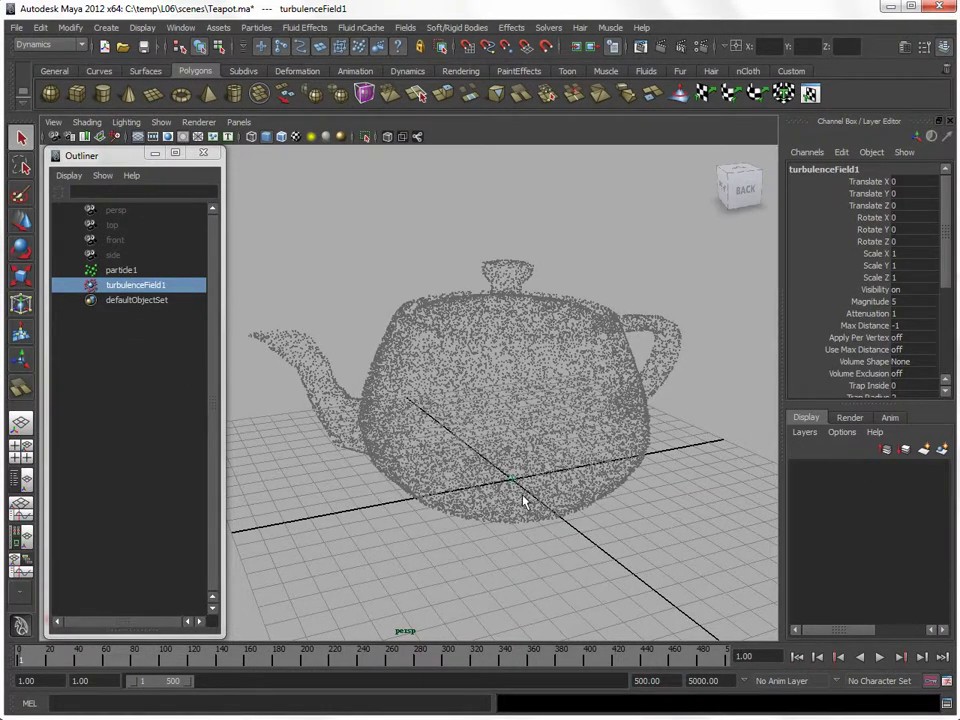
# - Activate the Move tool, orbit the view, and narrow the Outliner panel
pyautogui.press('w')
pyautogui.moveTo(510, 478)
pyautogui.keyDown('alt'); pyautogui.mouseDown()
pyautogui.moveTo(677, 476)
pyautogui.moveTo(396, 480)
pyautogui.moveTo(553, 476)
pyautogui.moveTo(408, 473)
pyautogui.mouseUp(); pyautogui.keyUp('alt')
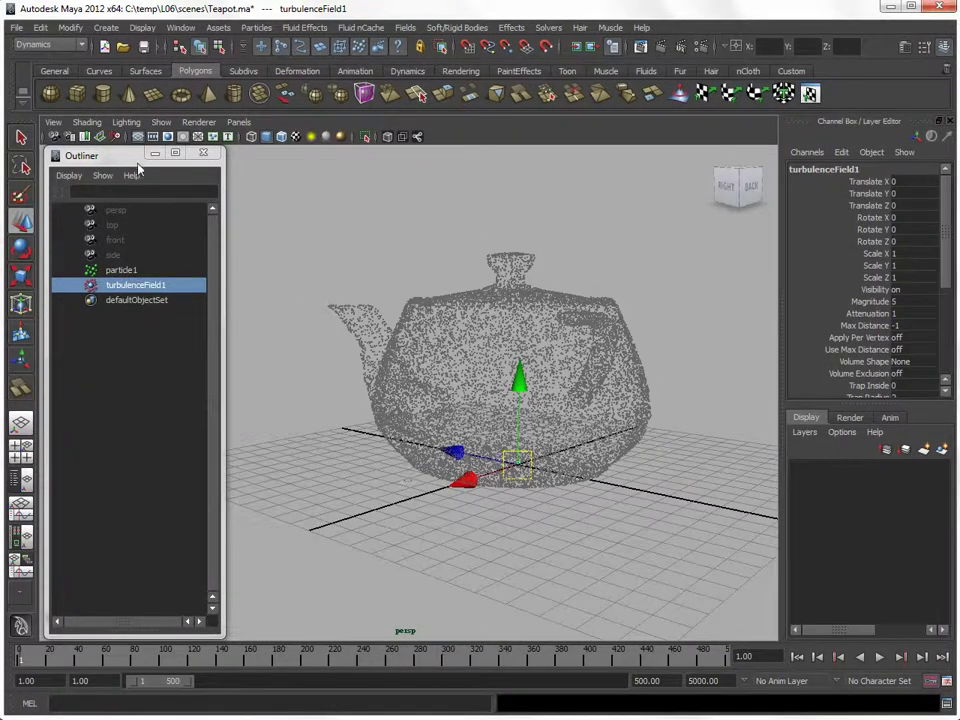
pyautogui.moveTo(138, 168); pyautogui.dragTo(131, 166)
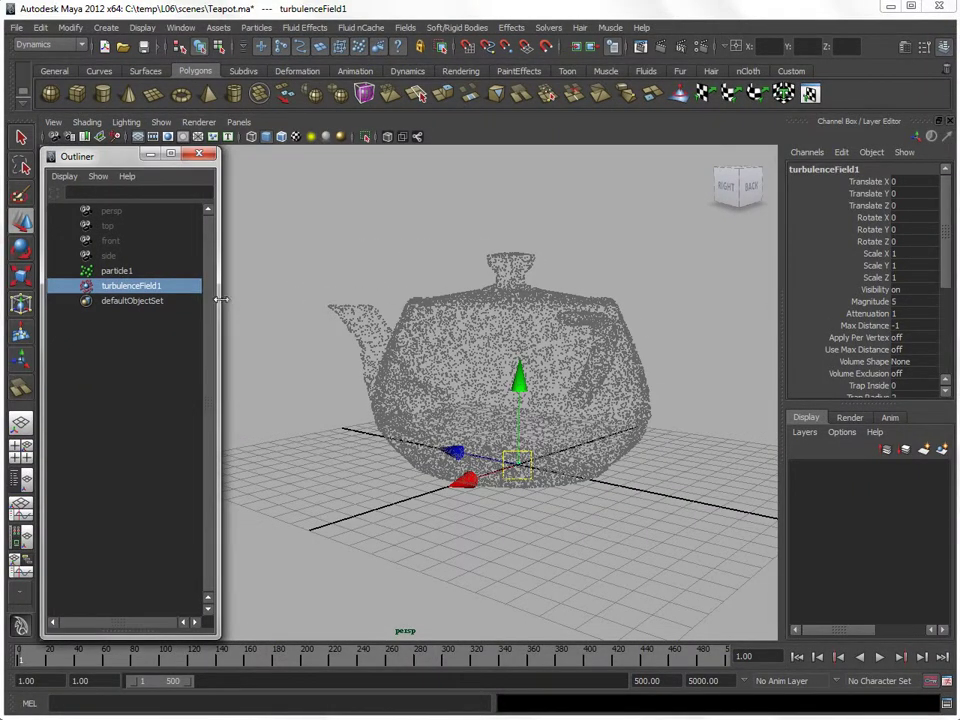
pyautogui.moveTo(221, 298); pyautogui.dragTo(182, 300)
pyautogui.moveTo(440, 380)
pyautogui.keyDown('alt'); pyautogui.mouseDown()
pyautogui.moveTo(392, 372)
pyautogui.moveTo(398, 383)
pyautogui.mouseUp(); pyautogui.keyUp('alt')
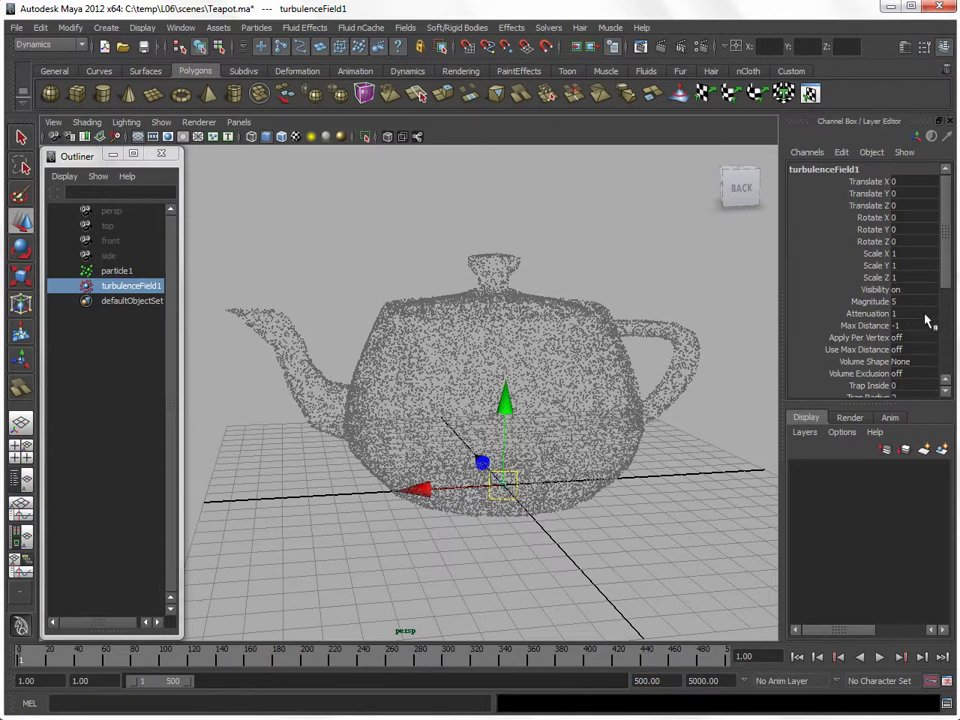
# - Turn on Use Max Distance and set Max Distance to 5 on turbulenceField1
pyautogui.doubleClick(909, 349)
pyautogui.doubleClick(909, 326)
pyautogui.write('5')
pyautogui.doubleClick(909, 302)
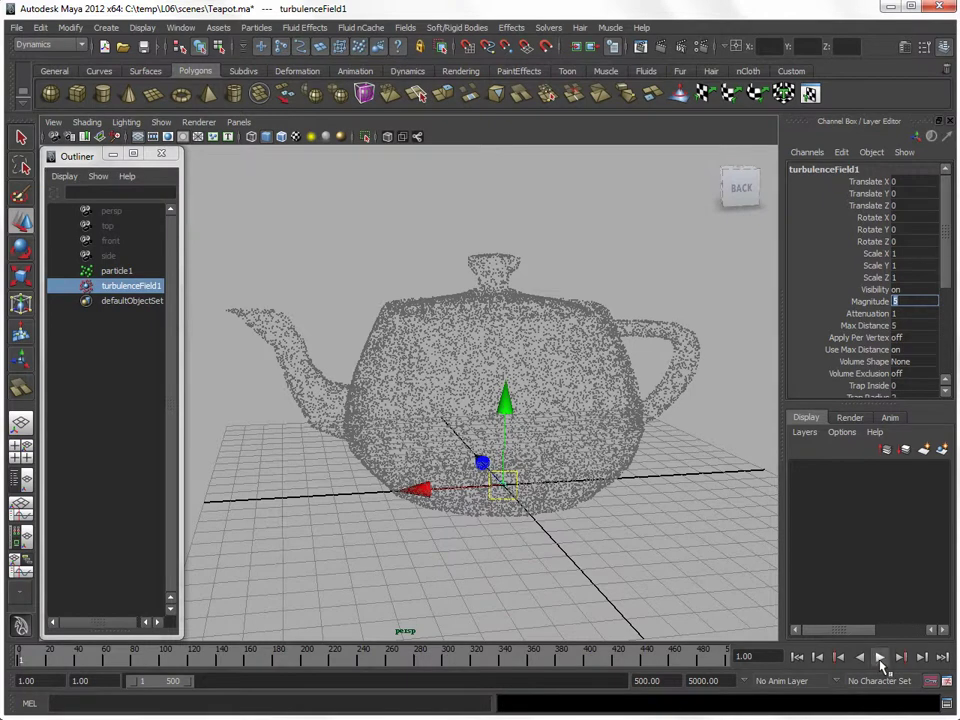
# - Play to test the limited turbulence, rewind to frame 1, and reselect the particles
pyautogui.click(879, 657)
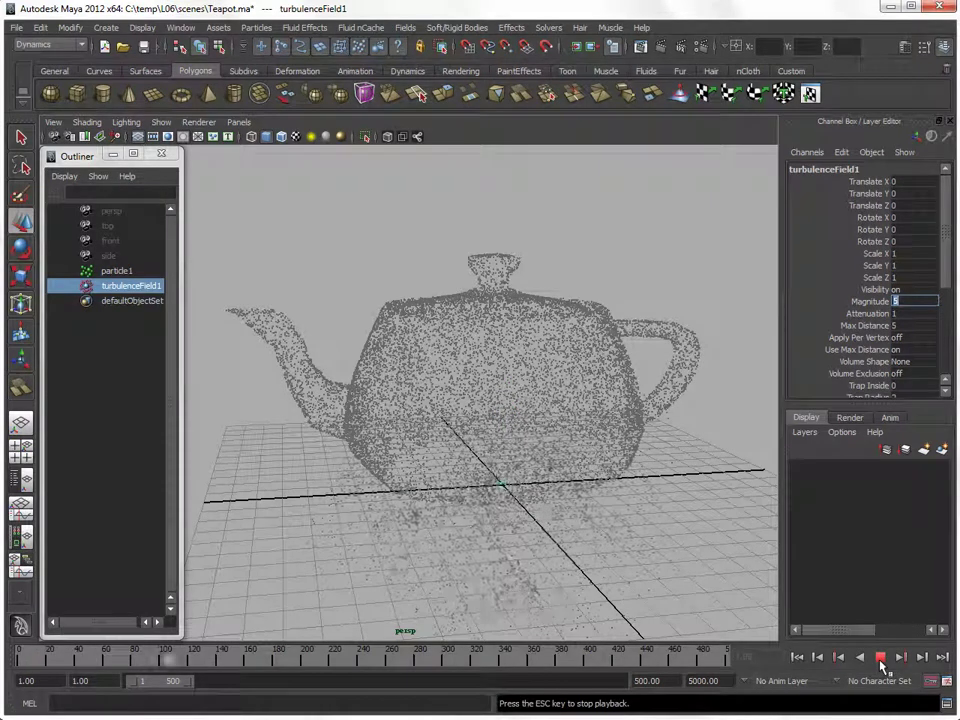
pyautogui.click(880, 660)
pyautogui.click(797, 658)
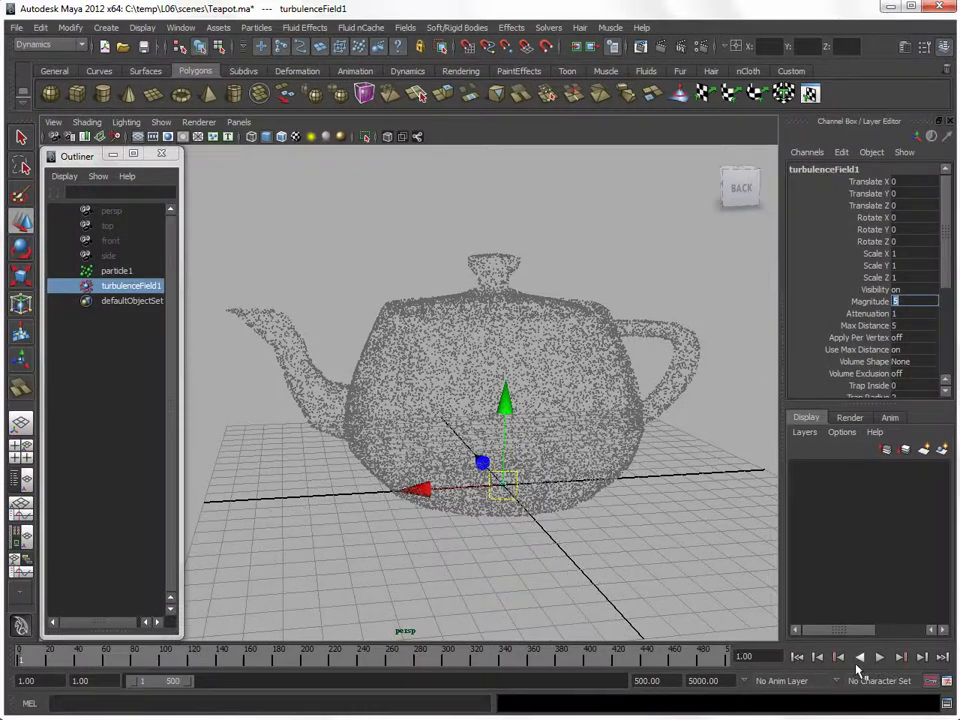
pyautogui.click(557, 512)
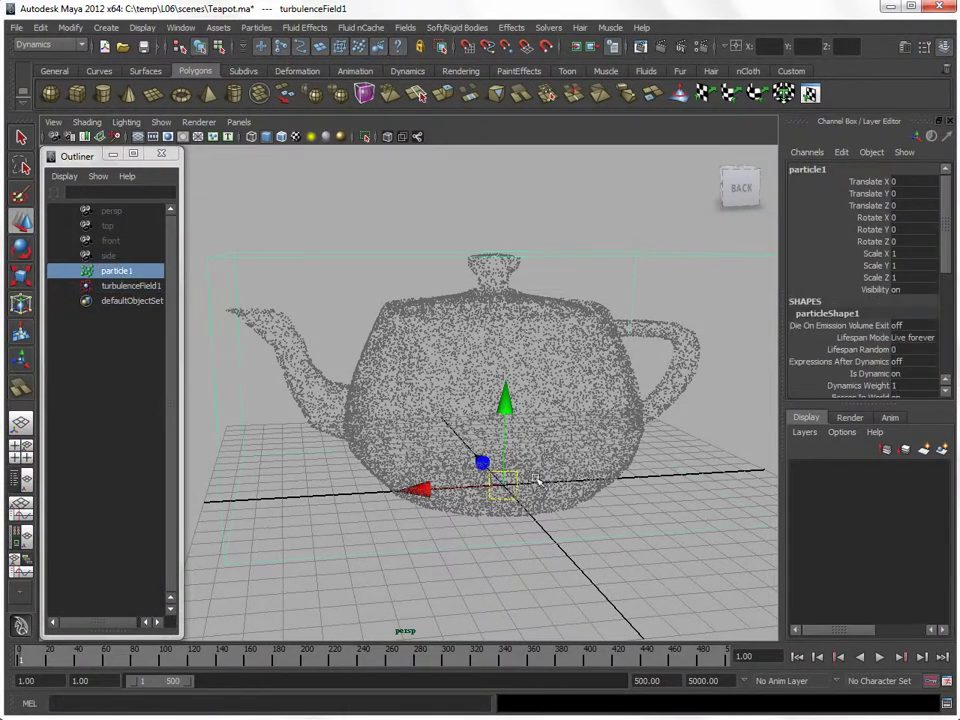
# - Switch the viewport to the front view and frame the teapot
pyautogui.click(582, 570)
pyautogui.press('space')
pyautogui.moveTo(583, 545); pyautogui.dragTo(640, 545)
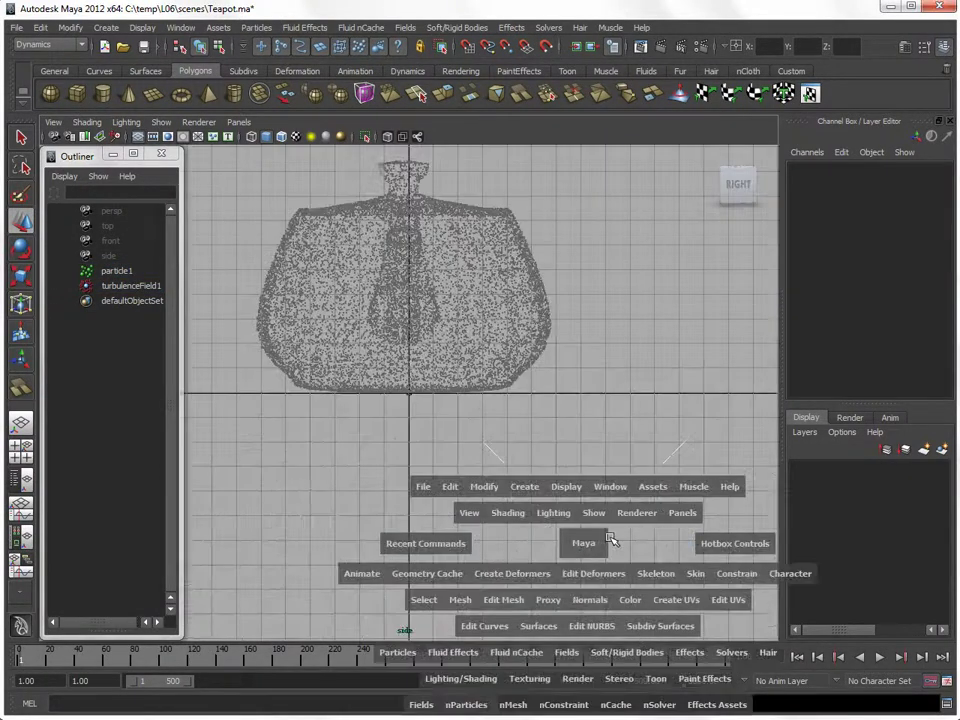
pyautogui.press('space')
pyautogui.moveTo(528, 438); pyautogui.dragTo(533, 474)
pyautogui.hotkey('ctrl', 'z')
pyautogui.press('f')
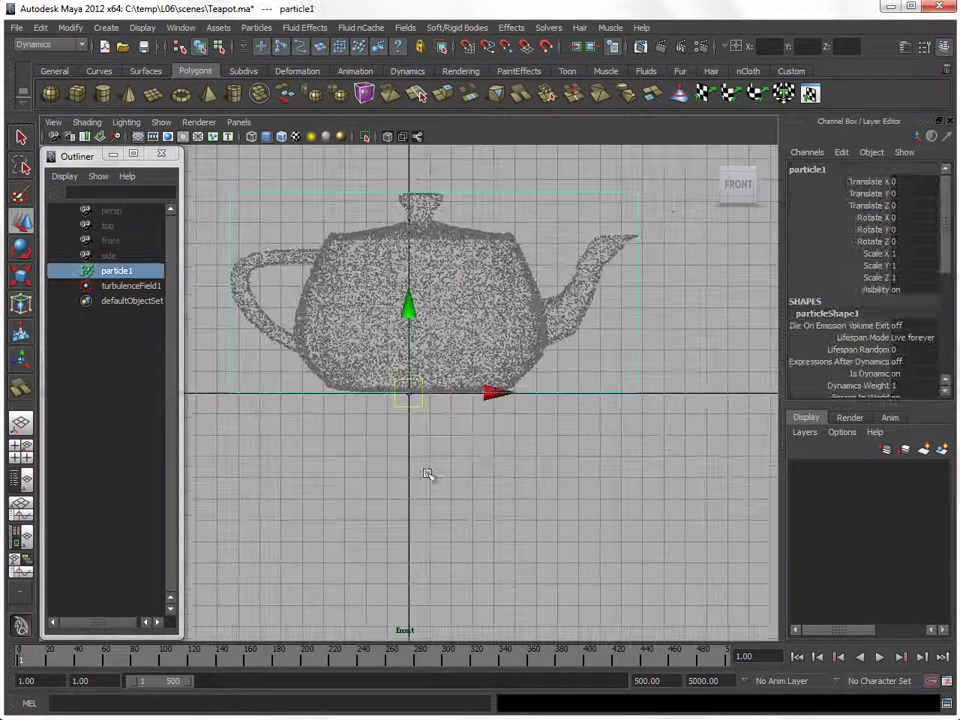
# - Move the turbulence field above the spout and key its Translate channels at frame 1
pyautogui.click(133, 288)
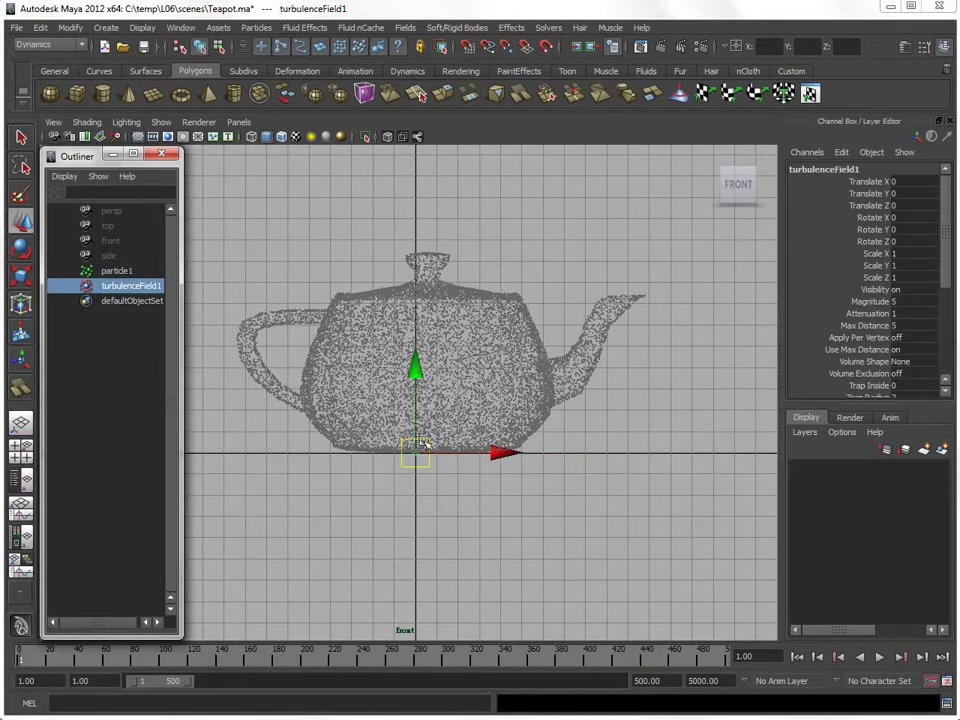
pyautogui.moveTo(415, 453)
pyautogui.mouseDown()
pyautogui.moveTo(638, 336)
pyautogui.moveTo(664, 279)
pyautogui.moveTo(693, 266)
pyautogui.mouseUp()
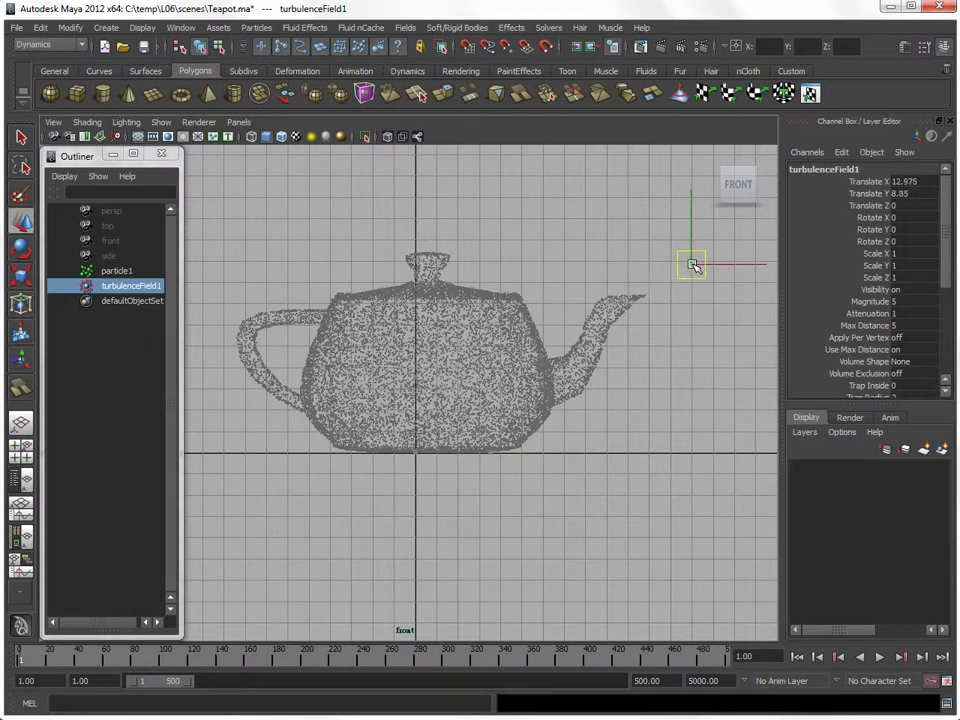
pyautogui.moveTo(865, 208); pyautogui.dragTo(850, 182)
pyautogui.rightClick(850, 183)
pyautogui.click(858, 202)
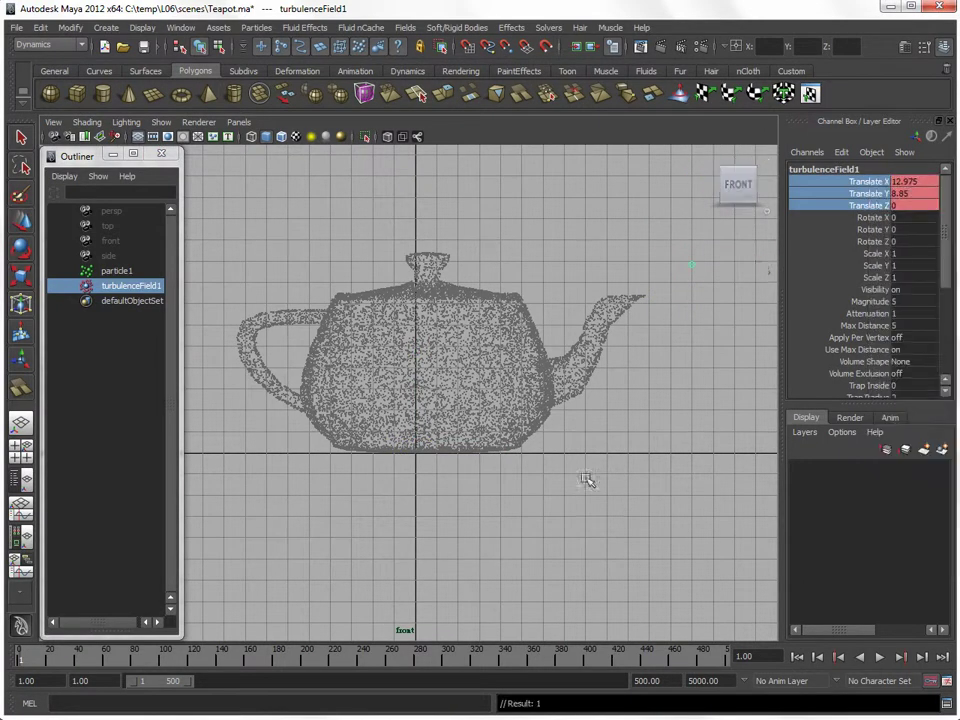
pyautogui.click(880, 657)
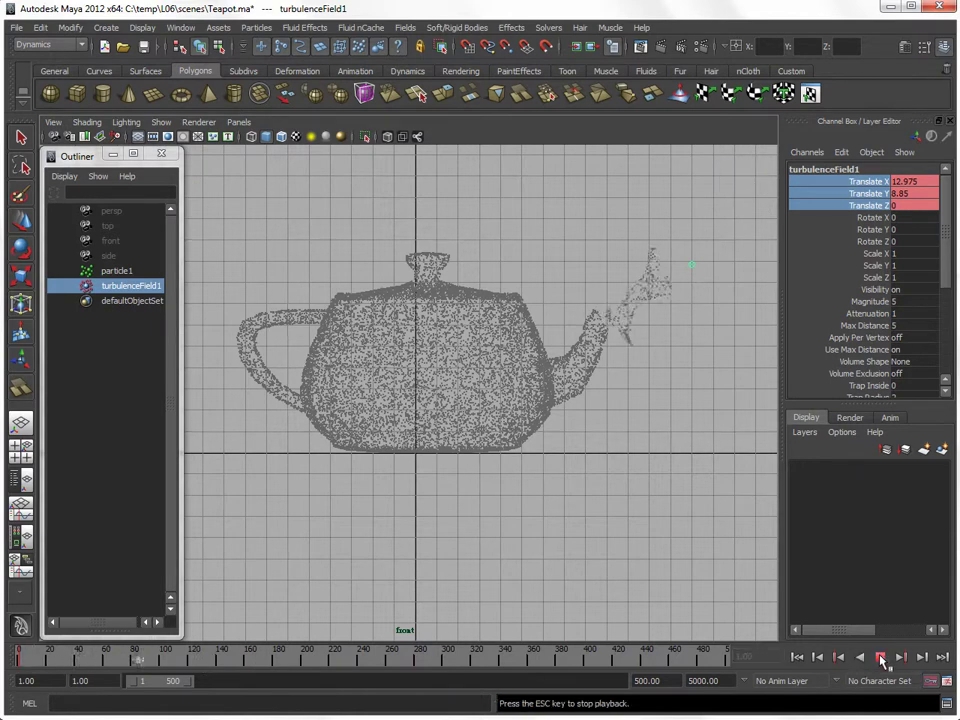
pyautogui.click(880, 657)
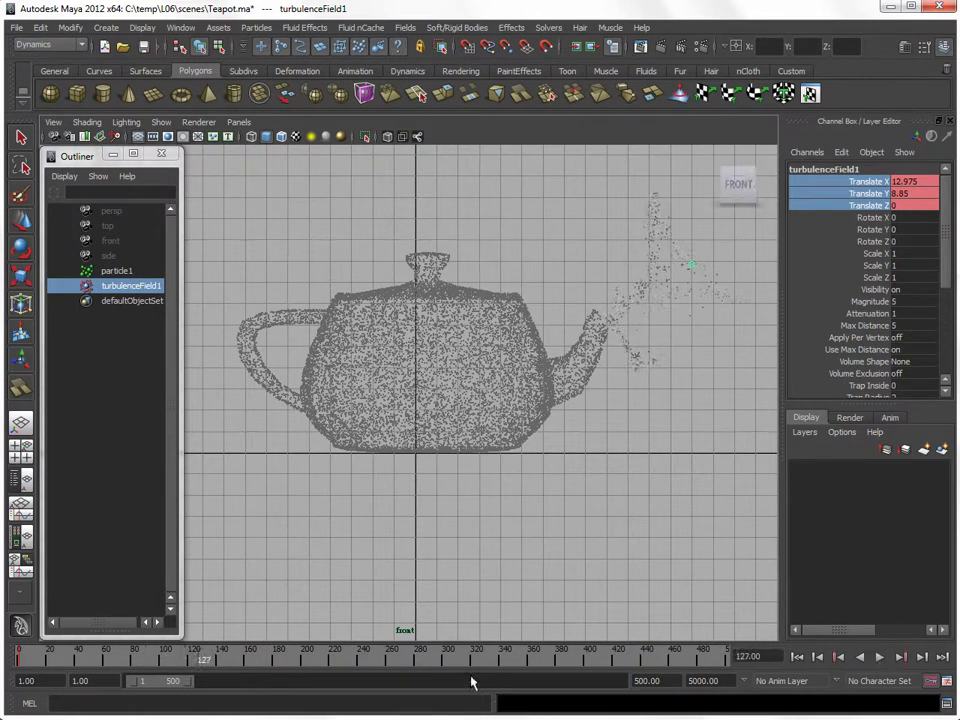
pyautogui.write('200')
# - At frame 200, move the field to the teapot's lower left, then replay from the start
pyautogui.press('Return')
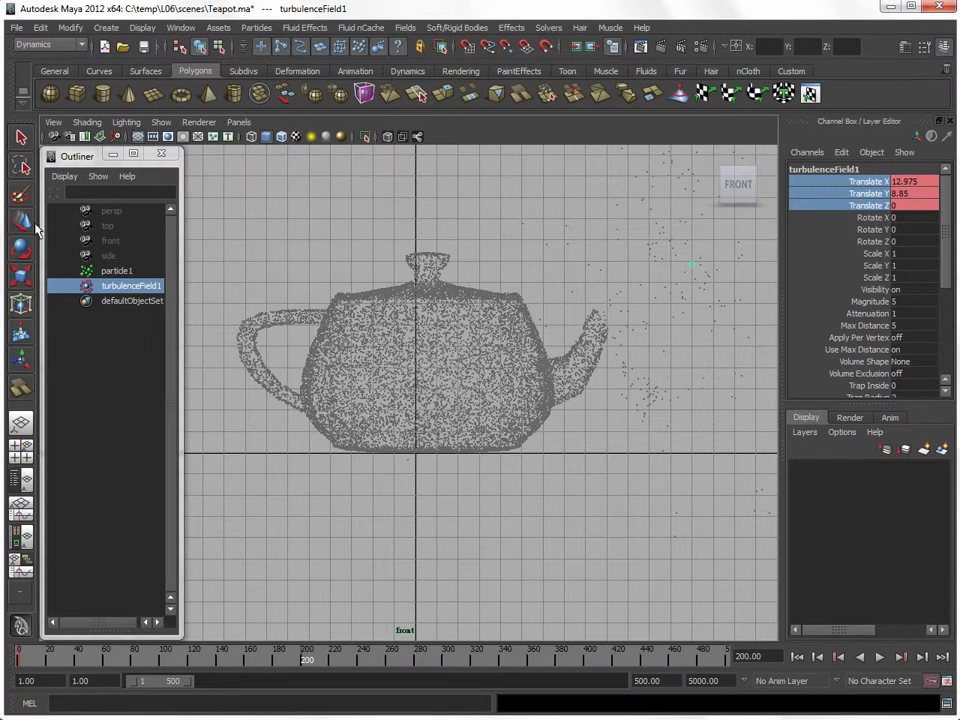
pyautogui.click(22, 221)
pyautogui.moveTo(700, 266); pyautogui.dragTo(204, 454)
pyautogui.keyDown('alt'); pyautogui.moveTo(204, 454); pyautogui.dragTo(277, 455, button='middle'); pyautogui.keyUp('alt')
pyautogui.moveTo(277, 455); pyautogui.dragTo(270, 454)
pyautogui.keyDown('alt'); pyautogui.moveTo(466, 402); pyautogui.dragTo(421, 417, button='middle'); pyautogui.keyUp('alt')
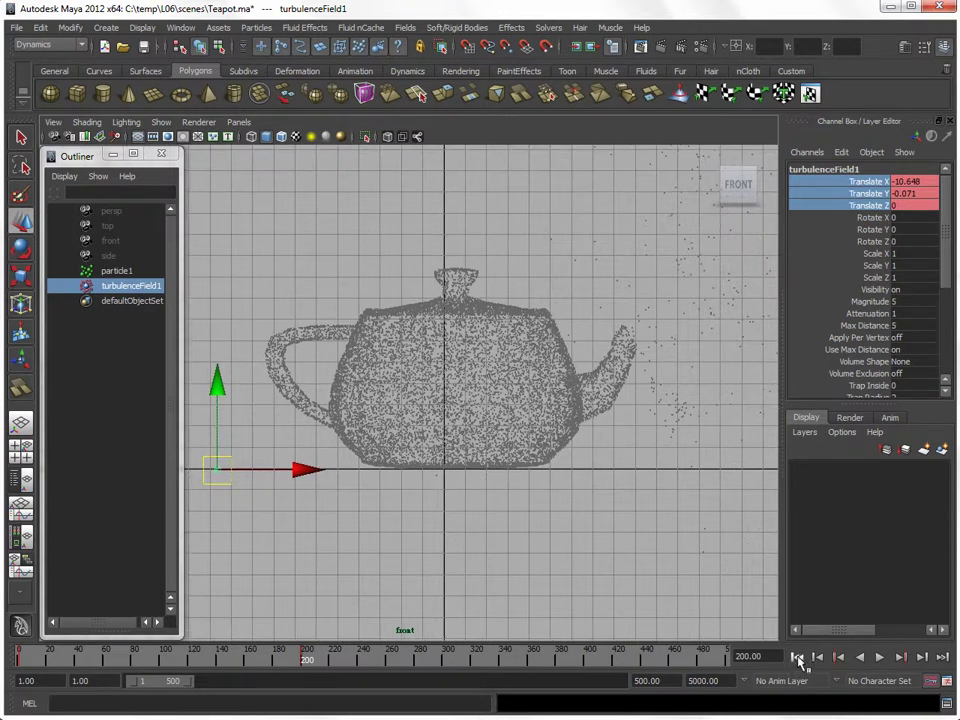
pyautogui.click(797, 657)
pyautogui.click(879, 657)
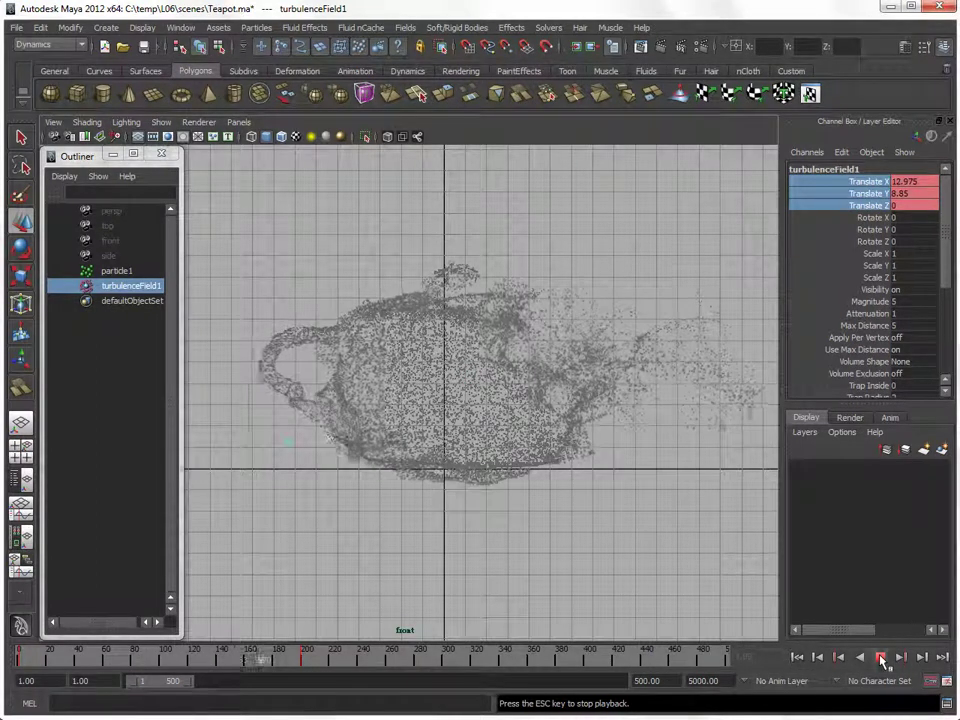
# - Stop playback, return to the perspective view, orbit, and rewind to frame 1
pyautogui.click(883, 662)
pyautogui.press('space')
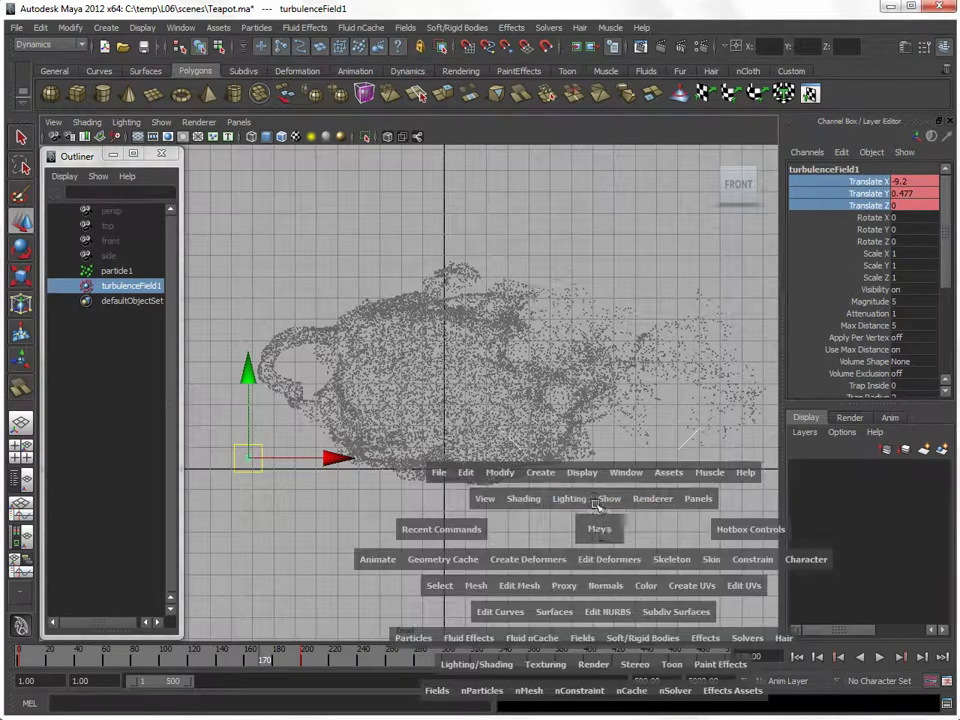
pyautogui.click(600, 494)
pyautogui.moveTo(600, 494)
pyautogui.keyDown('alt'); pyautogui.mouseDown()
pyautogui.moveTo(634, 545)
pyautogui.moveTo(690, 510)
pyautogui.moveTo(645, 521)
pyautogui.moveTo(615, 511)
pyautogui.mouseUp(); pyautogui.keyUp('alt')
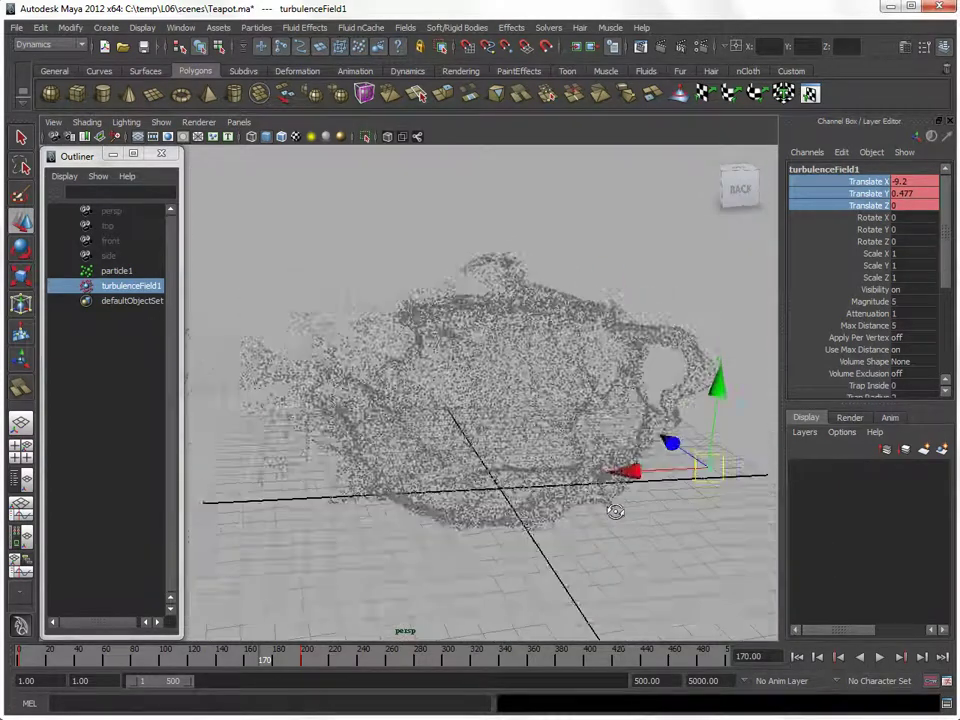
pyautogui.click(797, 657)
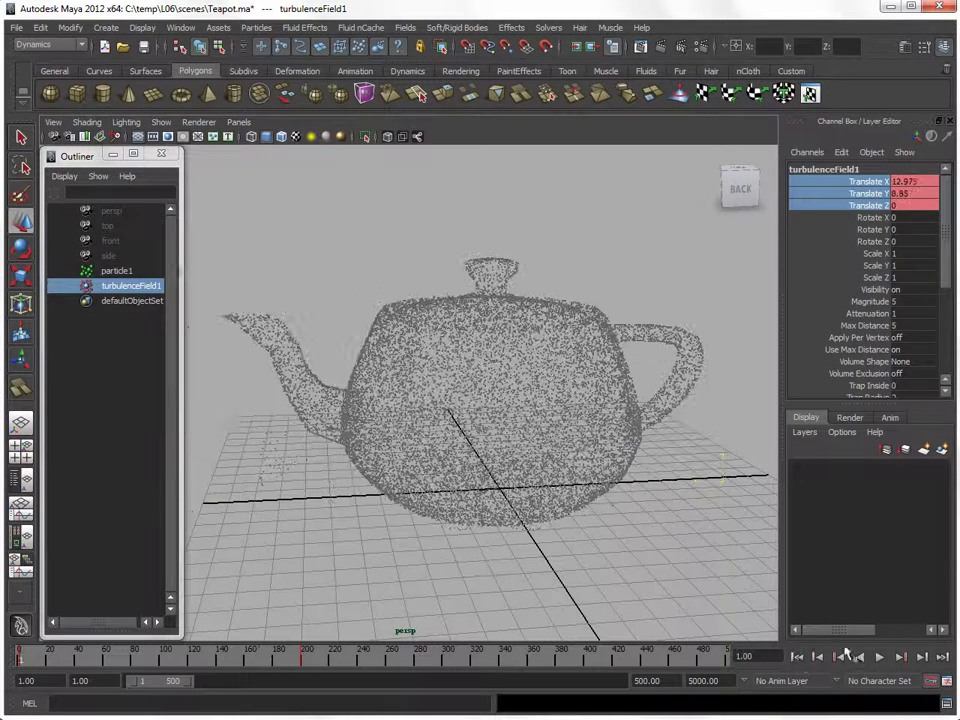
# - Set turbulenceField1's Magnitude and Max Distance to 10 in the Channel Box
pyautogui.click(913, 301)
pyautogui.write('10')
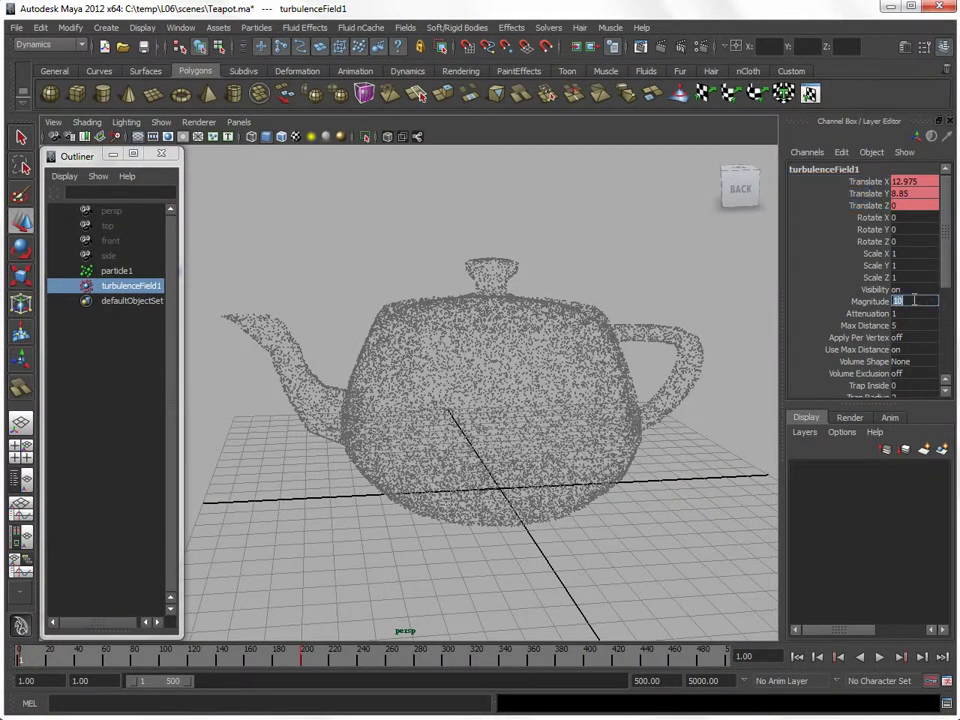
pyautogui.click(911, 325)
pyautogui.write('10')
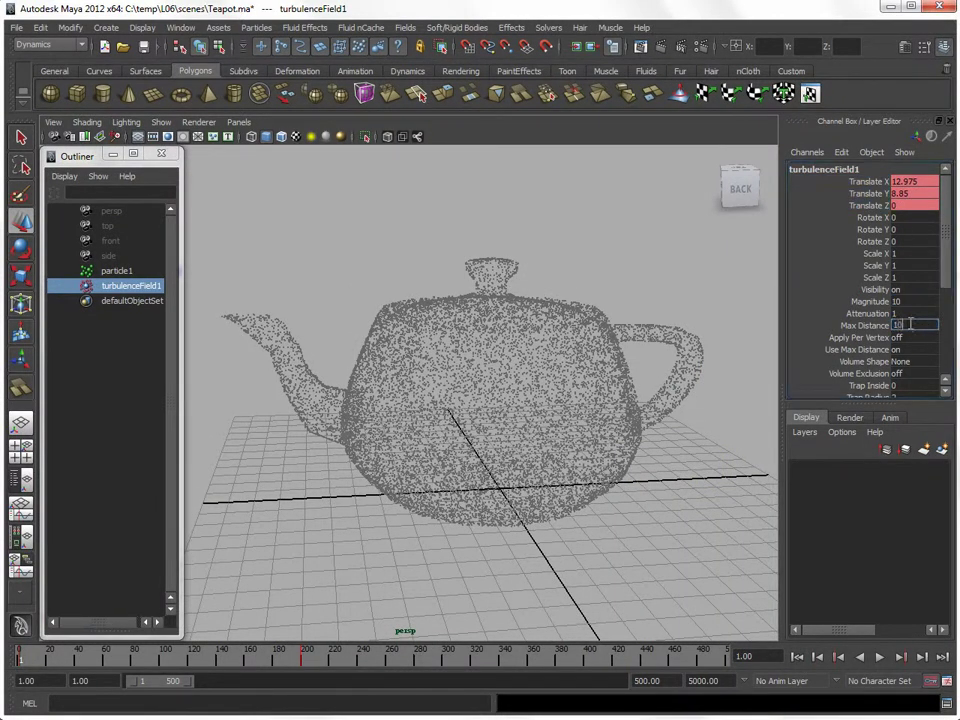
pyautogui.moveTo(594, 467)
pyautogui.keyDown('alt'); pyautogui.mouseDown()
pyautogui.moveTo(684, 546)
pyautogui.moveTo(709, 516)
pyautogui.mouseUp(); pyautogui.keyUp('alt')
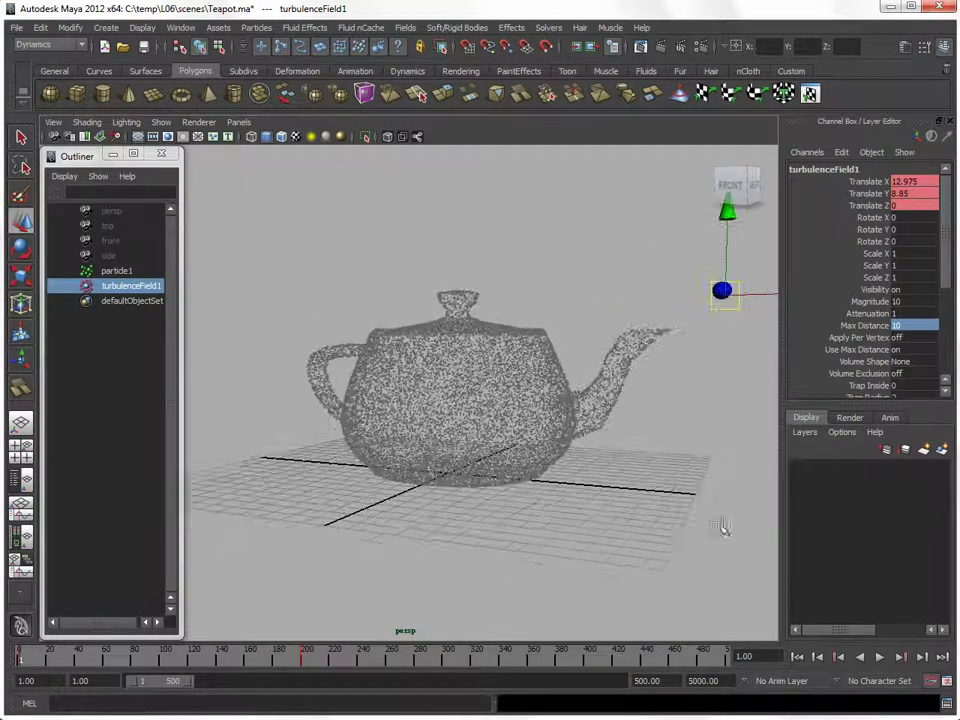
# - Play the simulation to about frame 79, frame the scattered particles, and render it
pyautogui.click(880, 657)
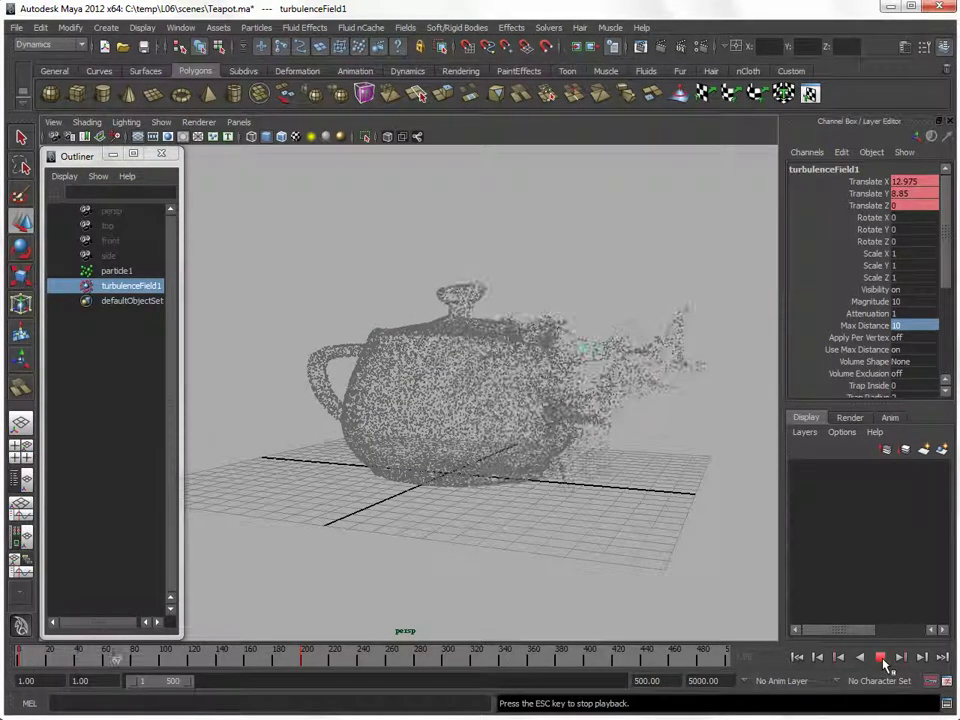
pyautogui.click(880, 657)
pyautogui.click(675, 561)
pyautogui.keyDown('alt'); pyautogui.moveTo(675, 561); pyautogui.dragTo(490, 550); pyautogui.keyUp('alt')
pyautogui.keyDown('alt'); pyautogui.moveTo(490, 550); pyautogui.dragTo(621, 531, button='right'); pyautogui.keyUp('alt')
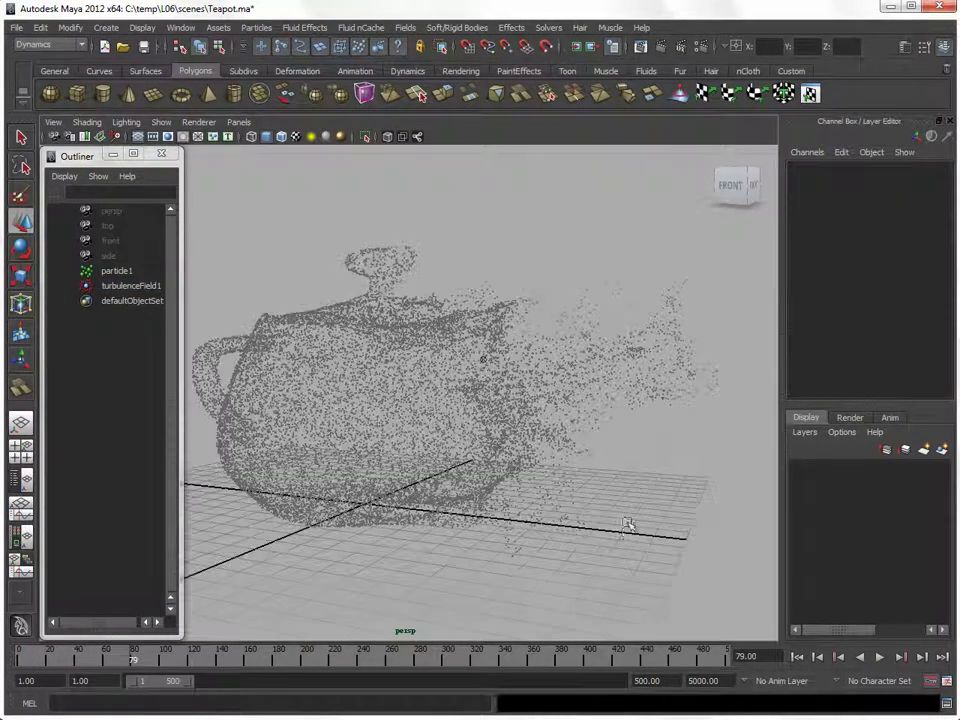
pyautogui.click(662, 46)
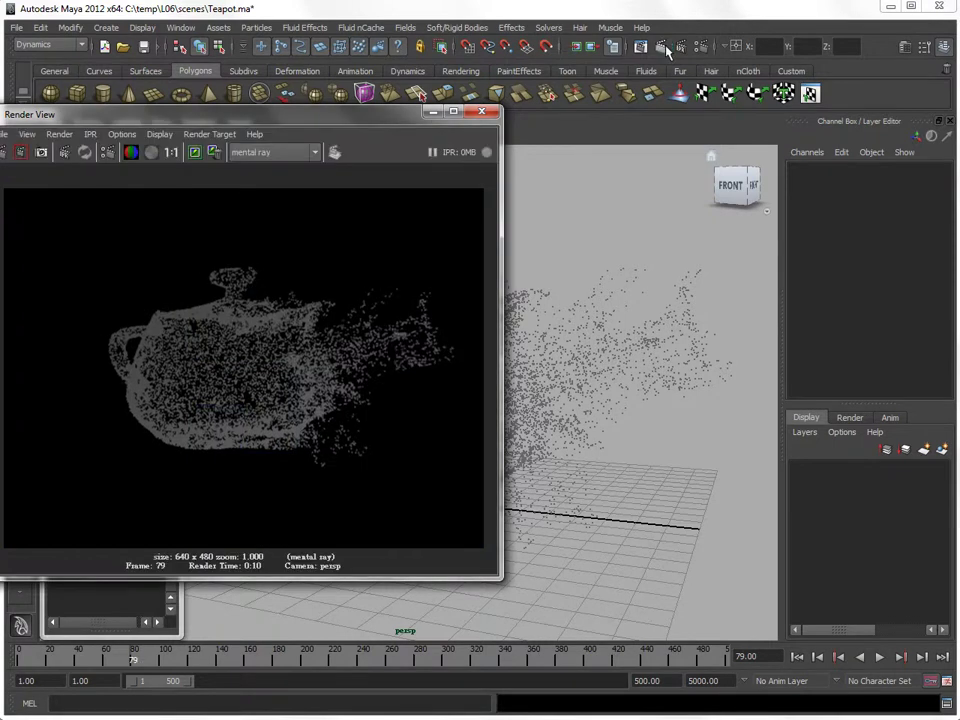
pyautogui.moveTo(155, 120); pyautogui.dragTo(277, 157)
pyautogui.click(270, 189)
pyautogui.click(253, 189)
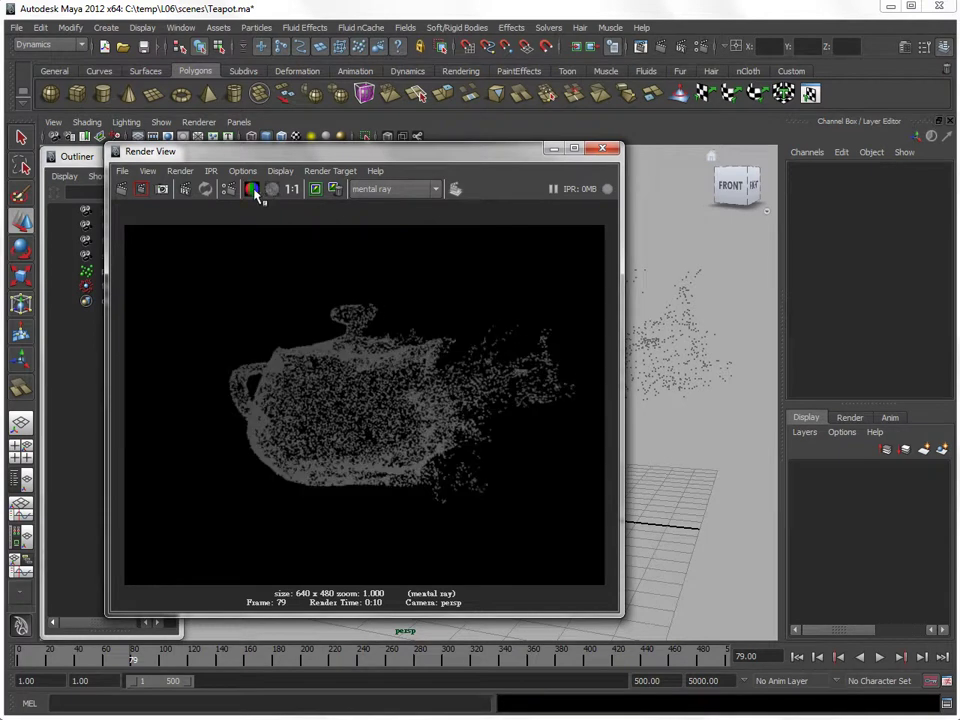
pyautogui.click(602, 148)
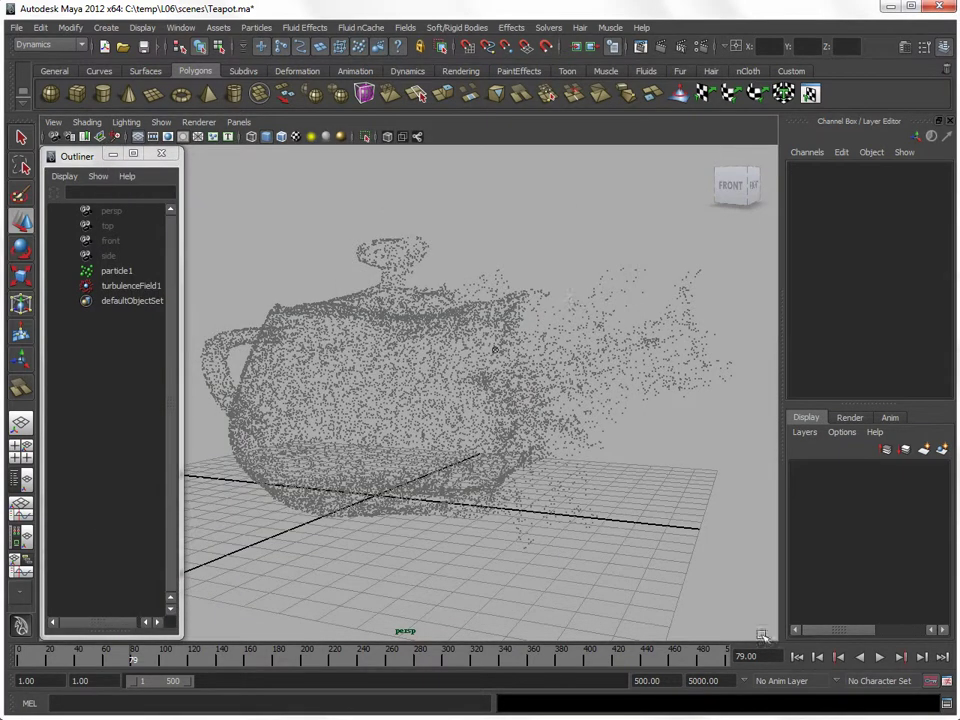
# - Rewind to the first frame and create a point light from Create > Lights
pyautogui.click(797, 657)
pyautogui.moveTo(689, 508)
pyautogui.keyDown('alt'); pyautogui.mouseDown()
pyautogui.moveTo(486, 529)
pyautogui.moveTo(533, 555)
pyautogui.mouseUp(); pyautogui.keyUp('alt')
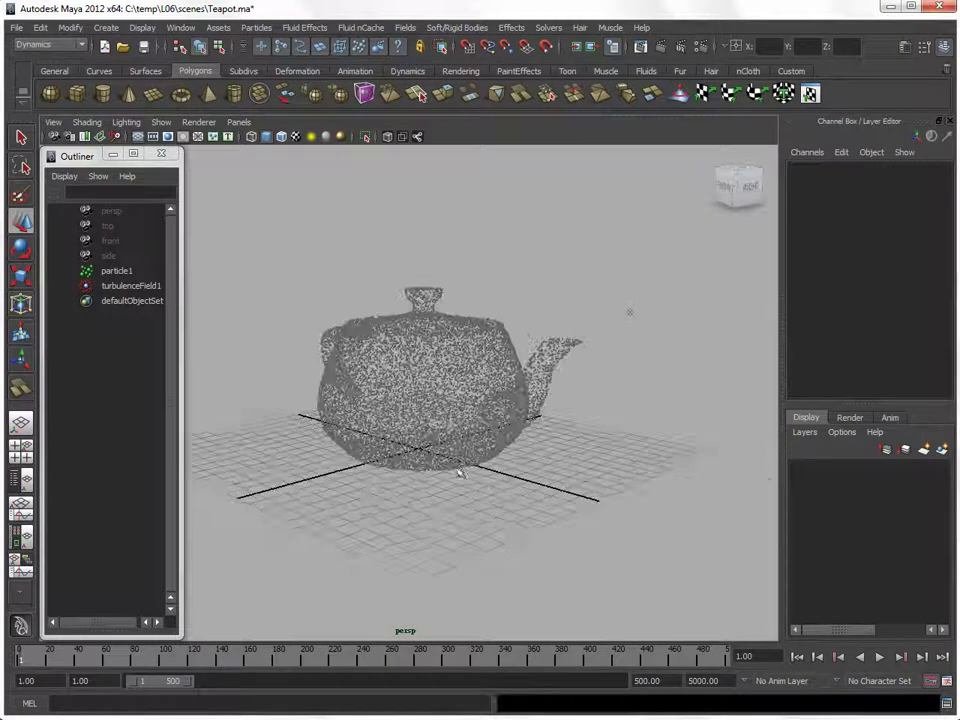
pyautogui.click(106, 28)
pyautogui.moveTo(150, 106)
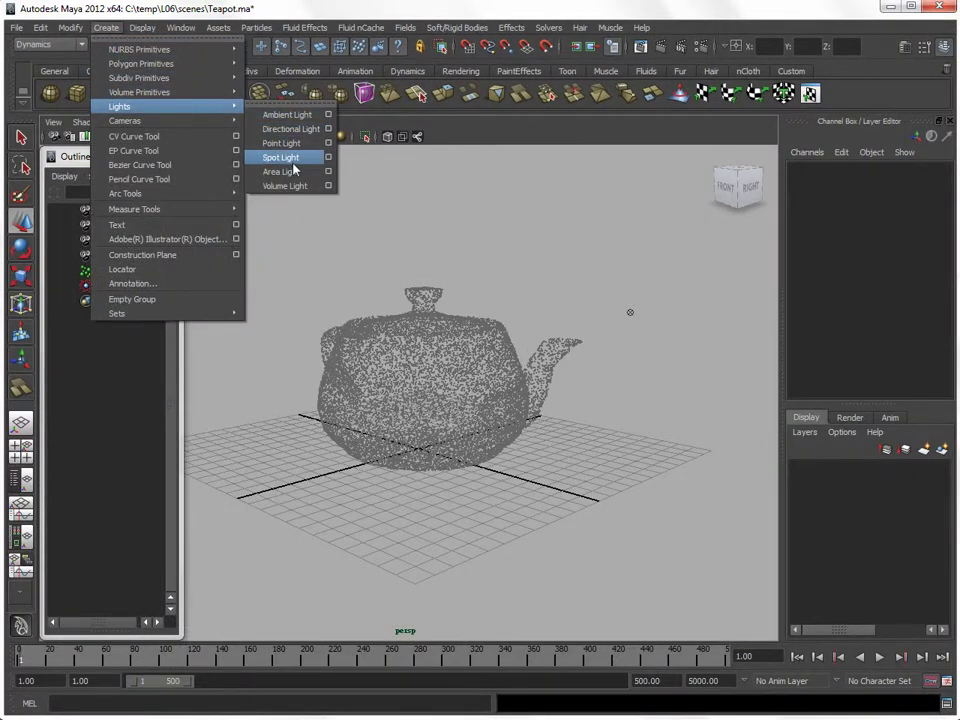
pyautogui.click(297, 143)
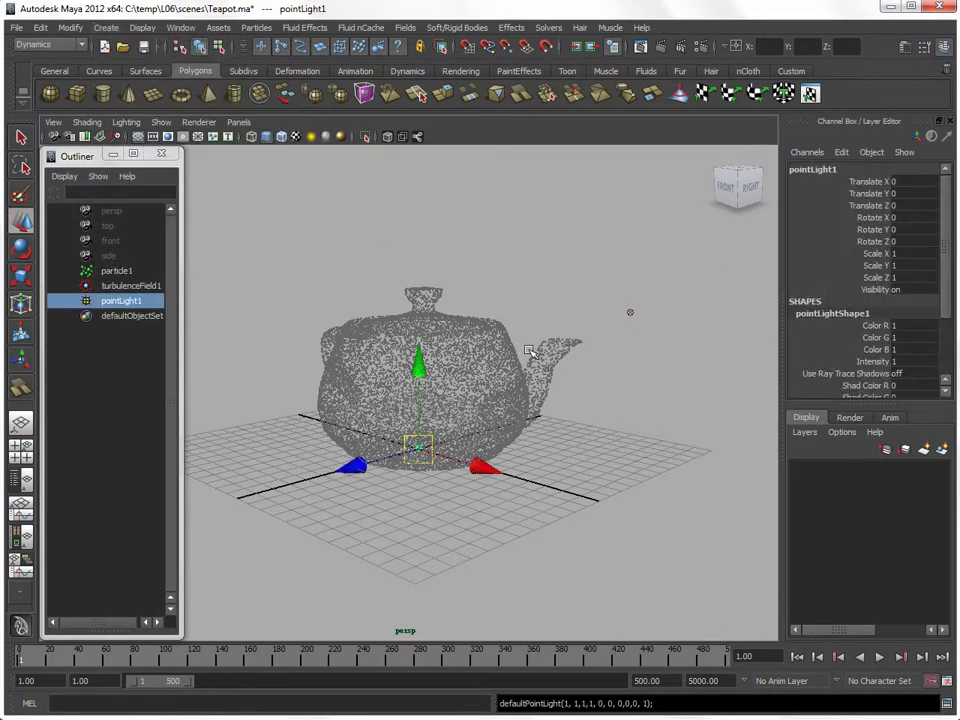
# - Move pointLight1 above the spout to about X 12.914, Y 10.371, Z 5.632
pyautogui.moveTo(476, 453)
pyautogui.mouseDown()
pyautogui.moveTo(630, 313)
pyautogui.moveTo(675, 375)
pyautogui.mouseUp()
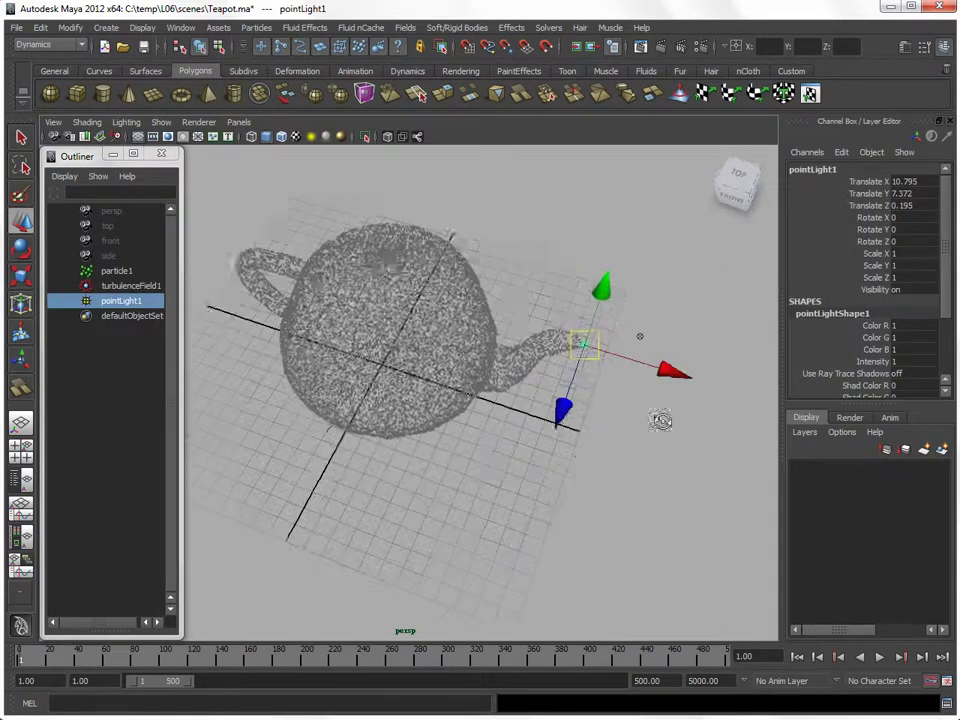
pyautogui.click(716, 386)
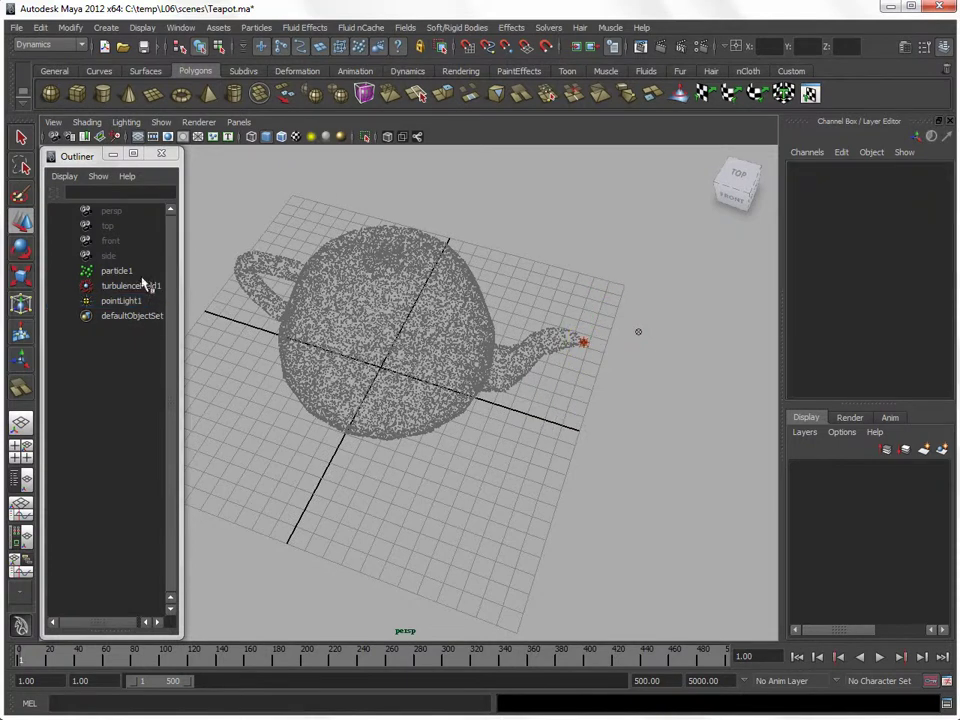
pyautogui.click(120, 300)
pyautogui.moveTo(671, 368)
pyautogui.keyDown('alt'); pyautogui.mouseDown()
pyautogui.moveTo(707, 381)
pyautogui.moveTo(577, 440)
pyautogui.moveTo(421, 305)
pyautogui.moveTo(424, 214)
pyautogui.mouseUp(); pyautogui.keyUp('alt')
pyautogui.moveTo(362, 274)
pyautogui.mouseDown()
pyautogui.moveTo(330, 279)
pyautogui.moveTo(545, 347)
pyautogui.mouseUp()
# - Turn on Use Depth Map Shadows in pointLight1's Shadows attributes
pyautogui.hotkey('ctrl', 'a')
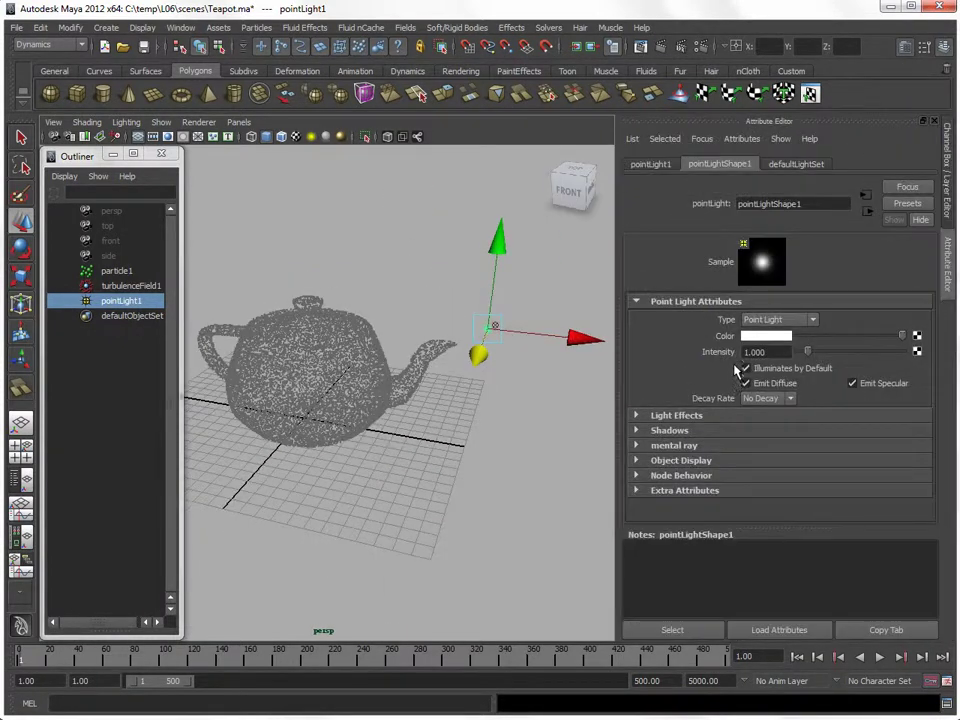
pyautogui.click(636, 430)
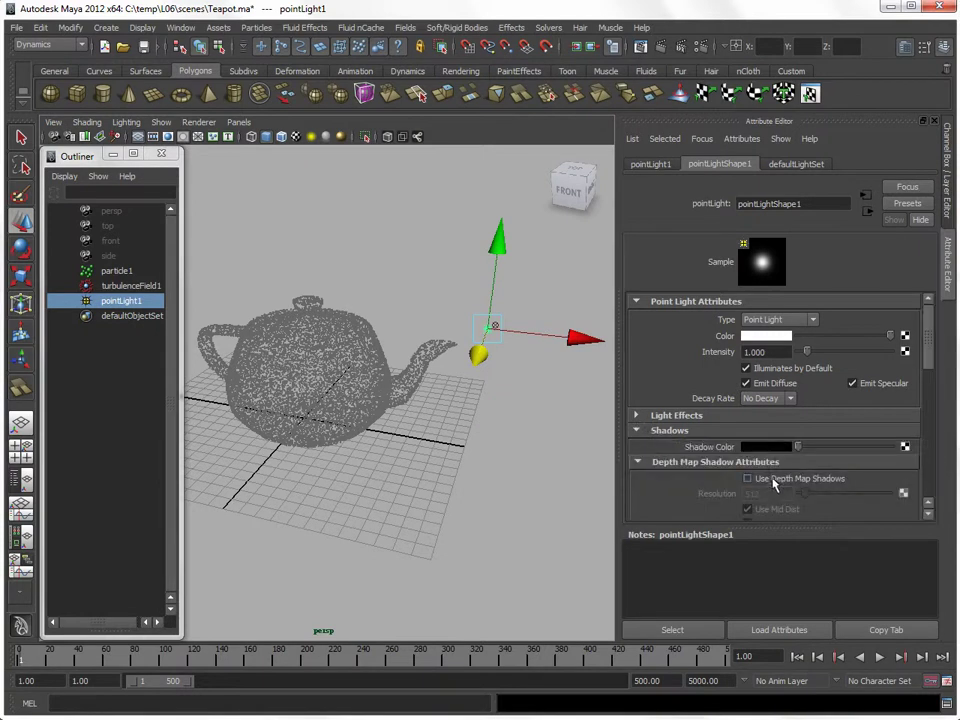
pyautogui.scroll(-2, 772, 483)
pyautogui.doubleClick(765, 514)
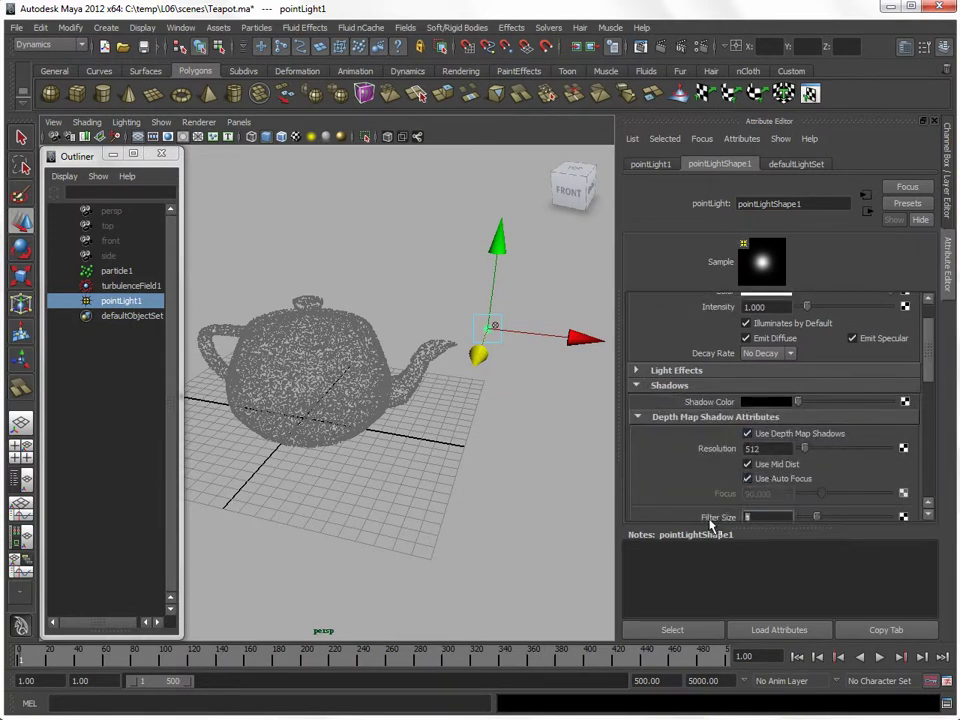
# - Parent pointLight1 under turbulenceField1 in the Outliner
pyautogui.hotkey('ctrl', 'a')
pyautogui.moveTo(647, 266)
pyautogui.keyDown('alt'); pyautogui.mouseDown()
pyautogui.moveTo(653, 322)
pyautogui.moveTo(601, 331)
pyautogui.mouseUp(); pyautogui.keyUp('alt')
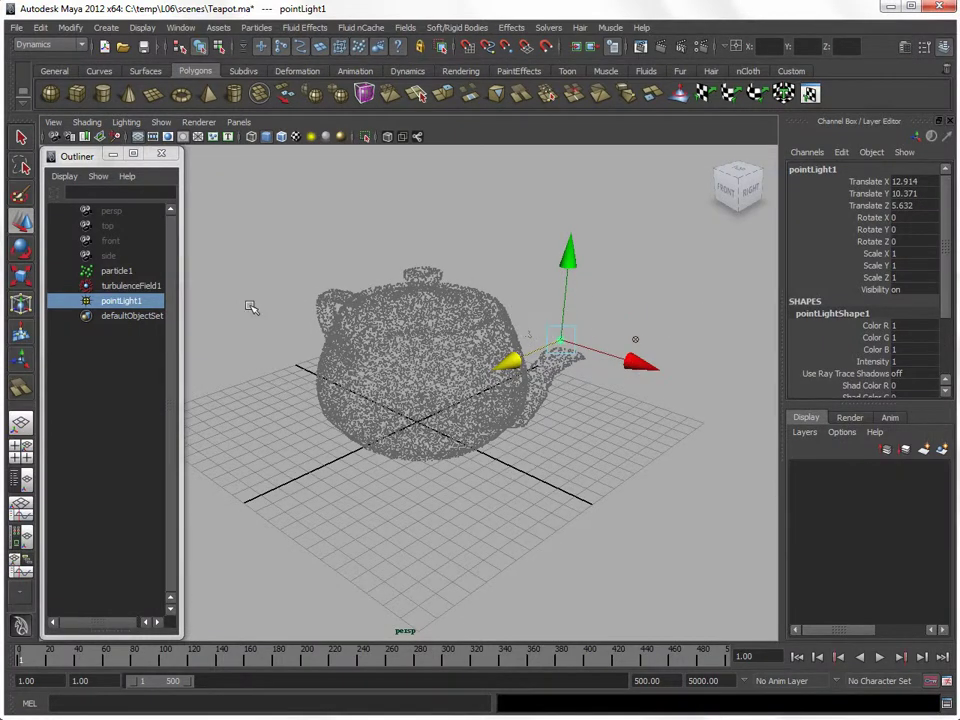
pyautogui.click(113, 305)
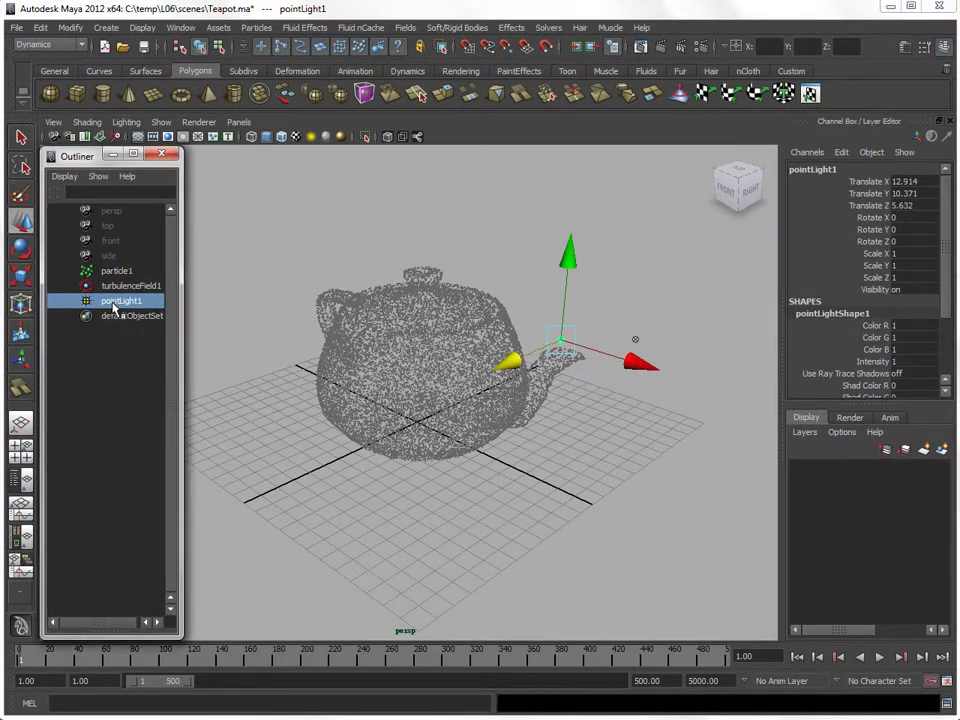
pyautogui.moveTo(113, 306); pyautogui.dragTo(116, 288, button='middle')
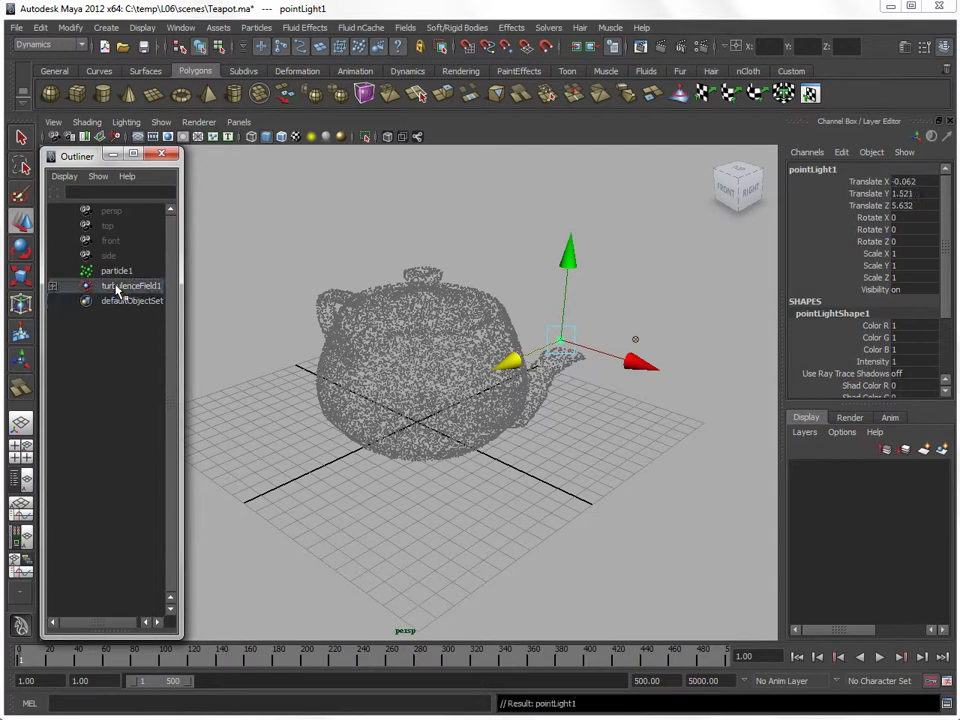
pyautogui.click(53, 287)
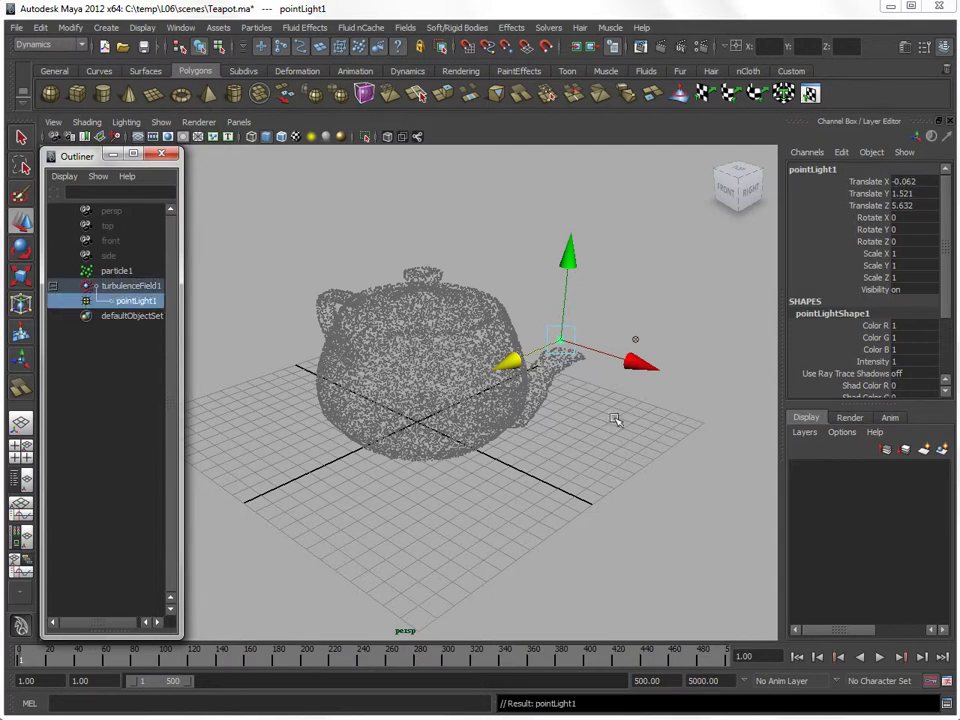
# - Play to frame 78, test-render it with the parented light, then close Render View
pyautogui.keyDown('alt'); pyautogui.moveTo(639, 454); pyautogui.dragTo(724, 544); pyautogui.keyUp('alt')
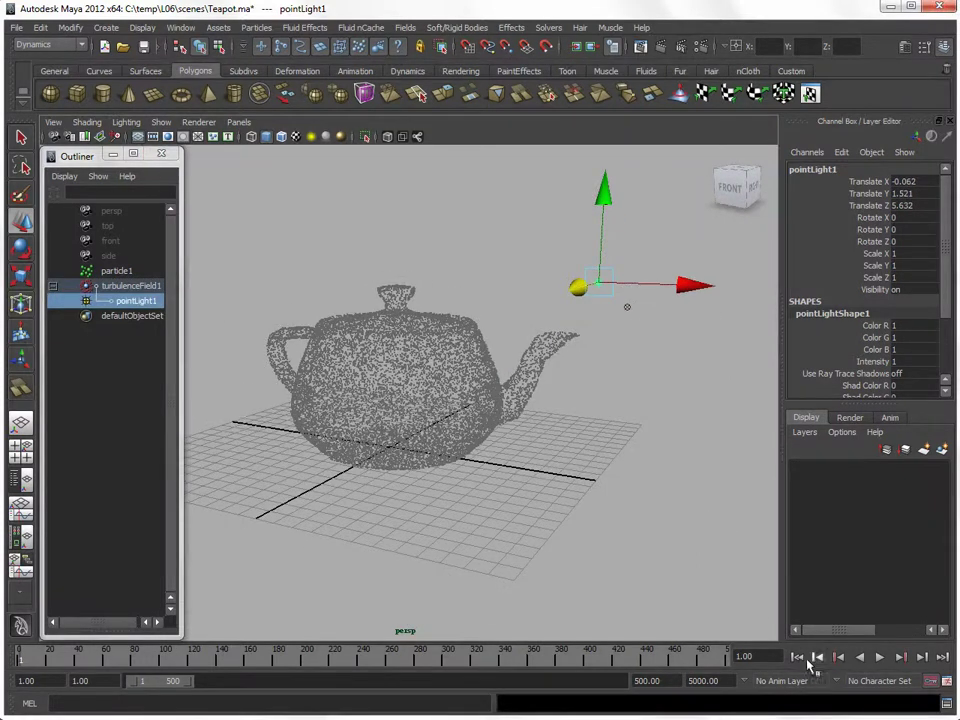
pyautogui.click(881, 659)
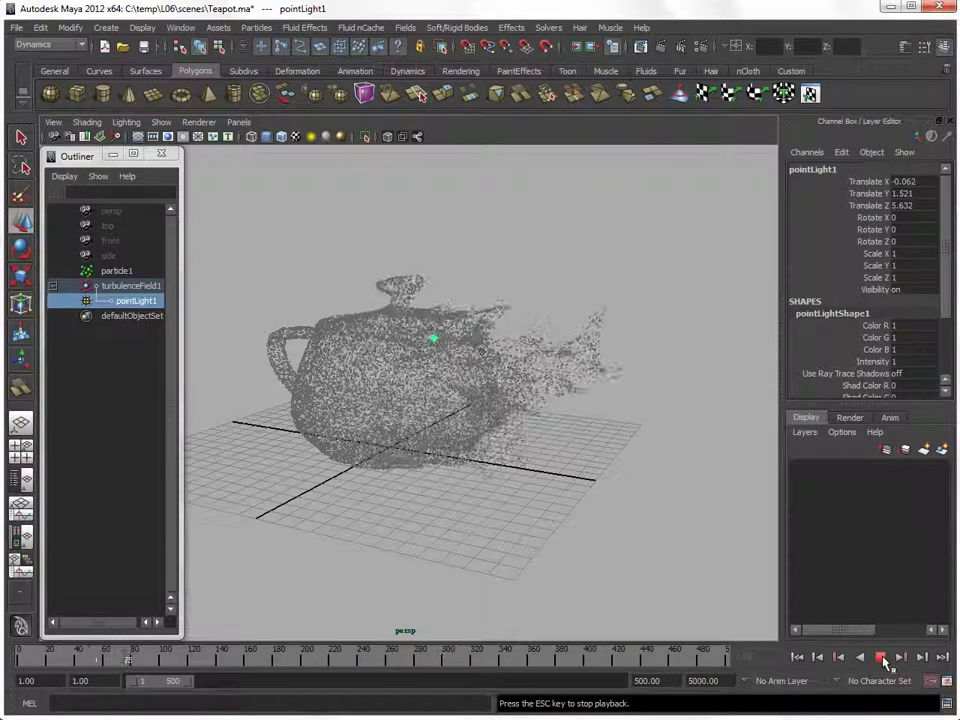
pyautogui.click(881, 659)
pyautogui.keyDown('alt'); pyautogui.moveTo(450, 400); pyautogui.dragTo(540, 440); pyautogui.keyUp('alt')
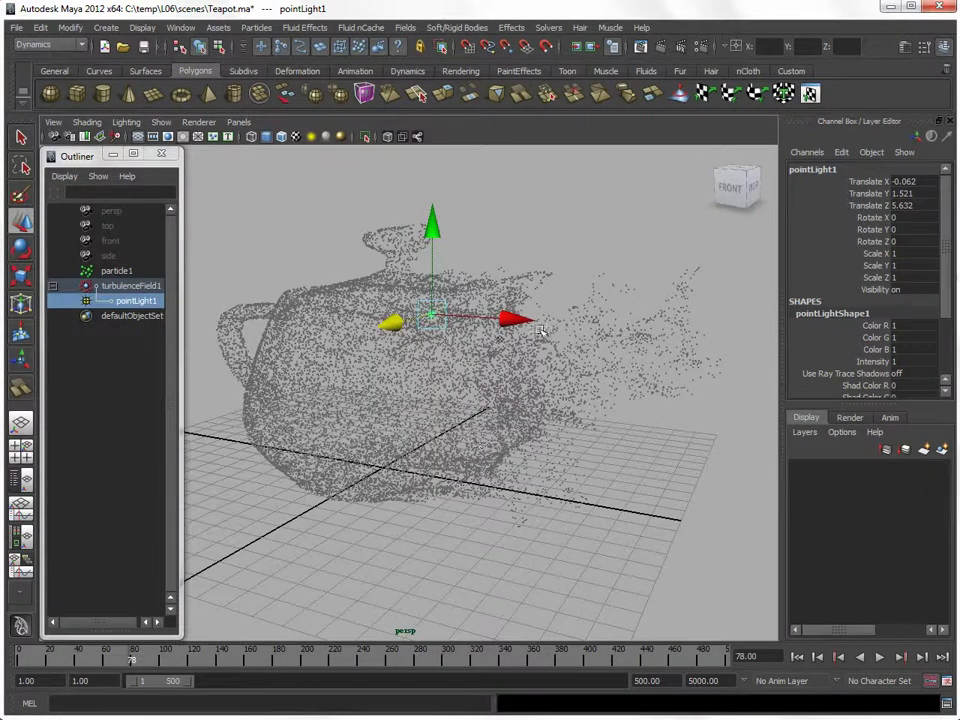
pyautogui.click(658, 46)
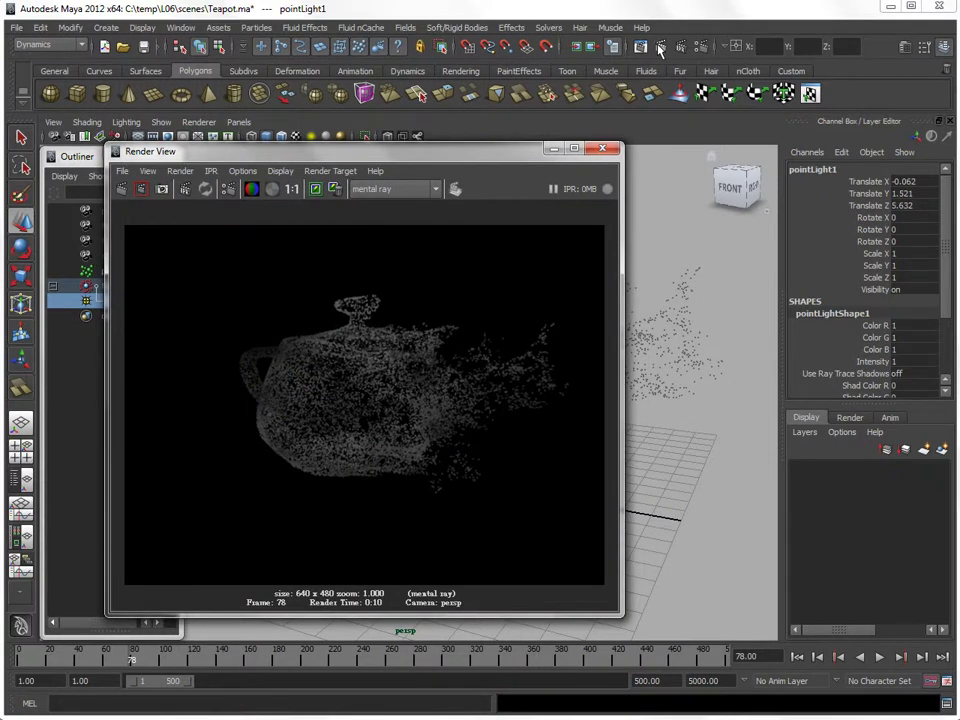
pyautogui.click(602, 148)
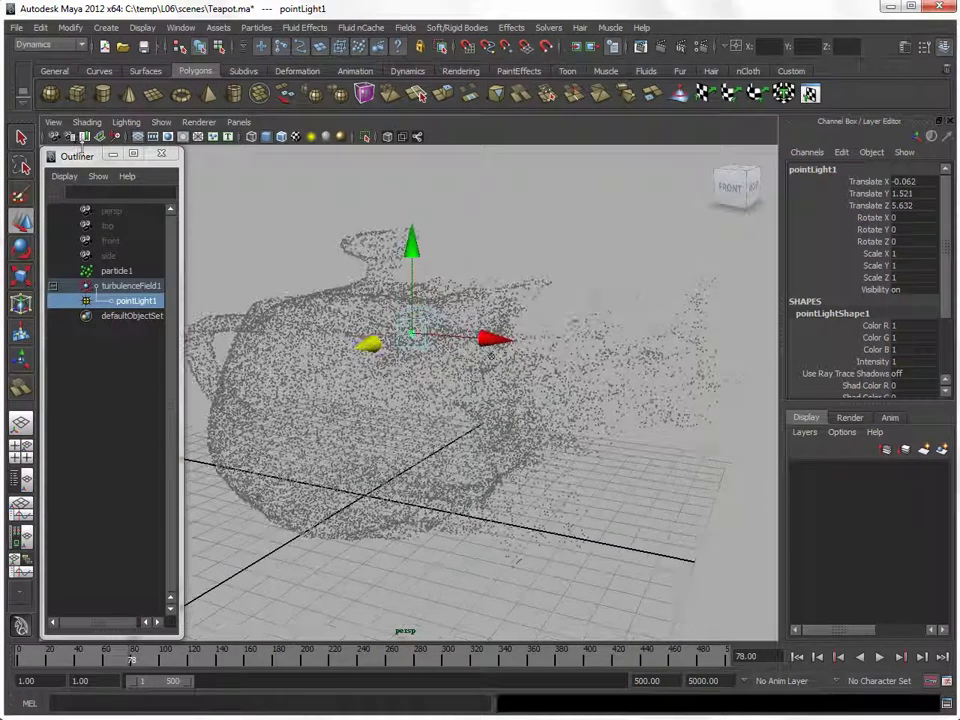
# - Show the 640x480 film gate and frame the teapot inside it
pyautogui.click(53, 122)
pyautogui.moveTo(90, 278)
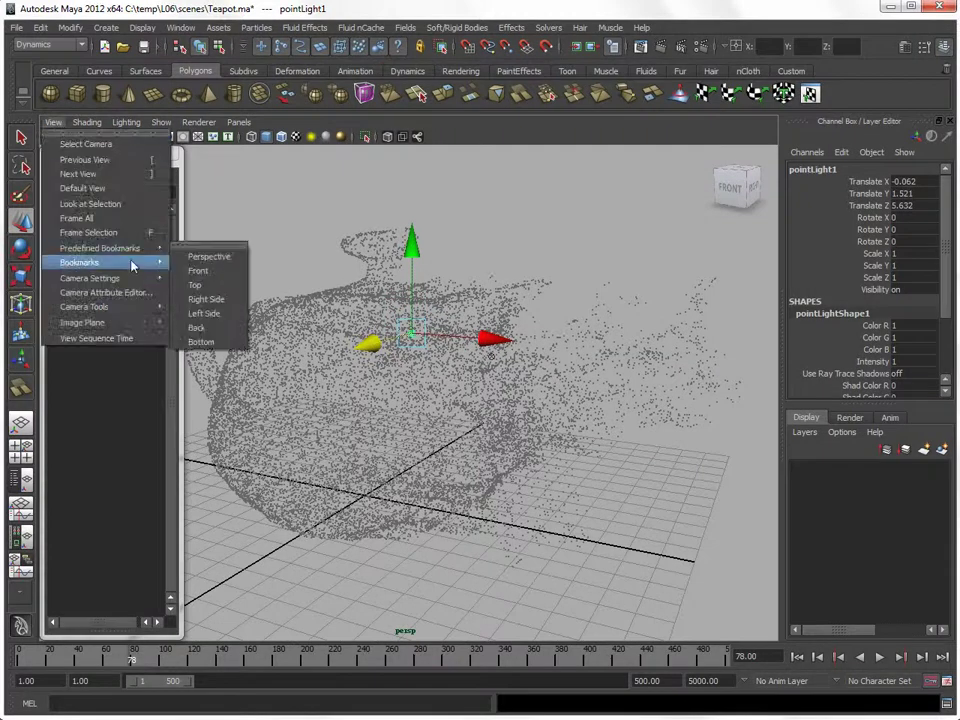
pyautogui.click(231, 354)
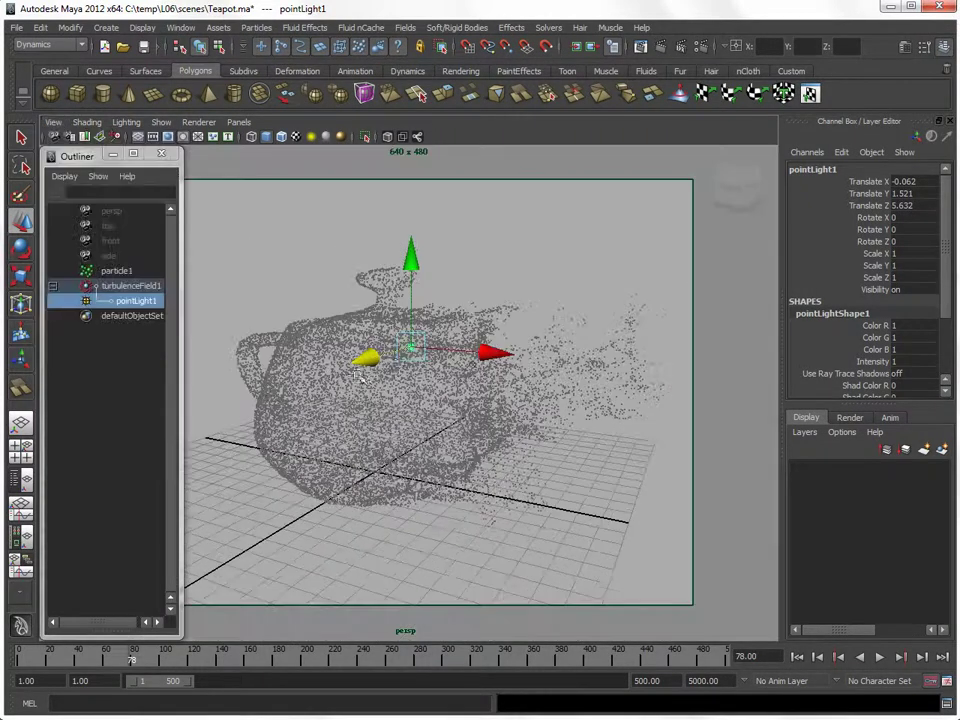
pyautogui.moveTo(340, 390)
pyautogui.keyDown('alt'); pyautogui.mouseDown()
pyautogui.moveTo(398, 390)
pyautogui.moveTo(460, 272)
pyautogui.moveTo(430, 280)
pyautogui.mouseUp(); pyautogui.keyUp('alt')
# - Reopen Render View with the frame 78 render and display its RGB colour channels
pyautogui.click(181, 27)
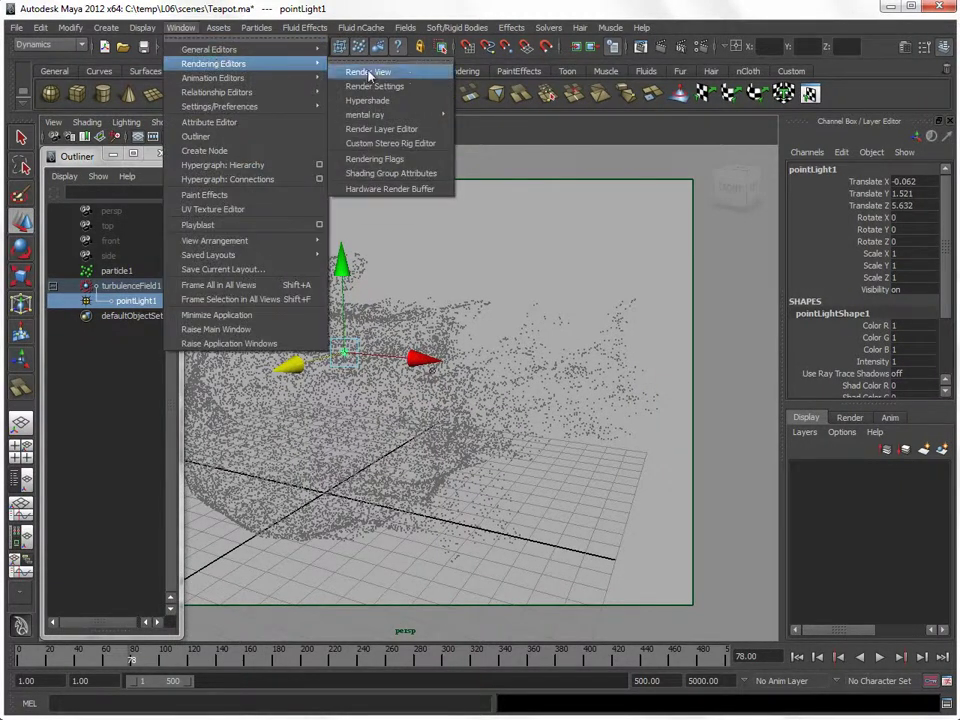
pyautogui.moveTo(213, 63)
pyautogui.click(395, 68)
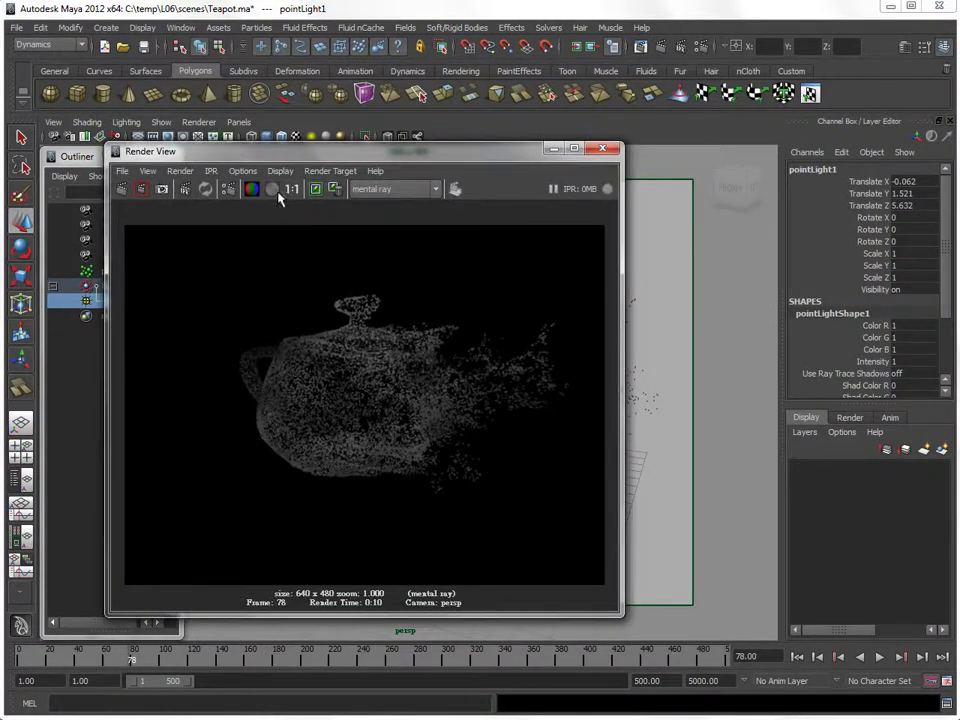
pyautogui.click(272, 188)
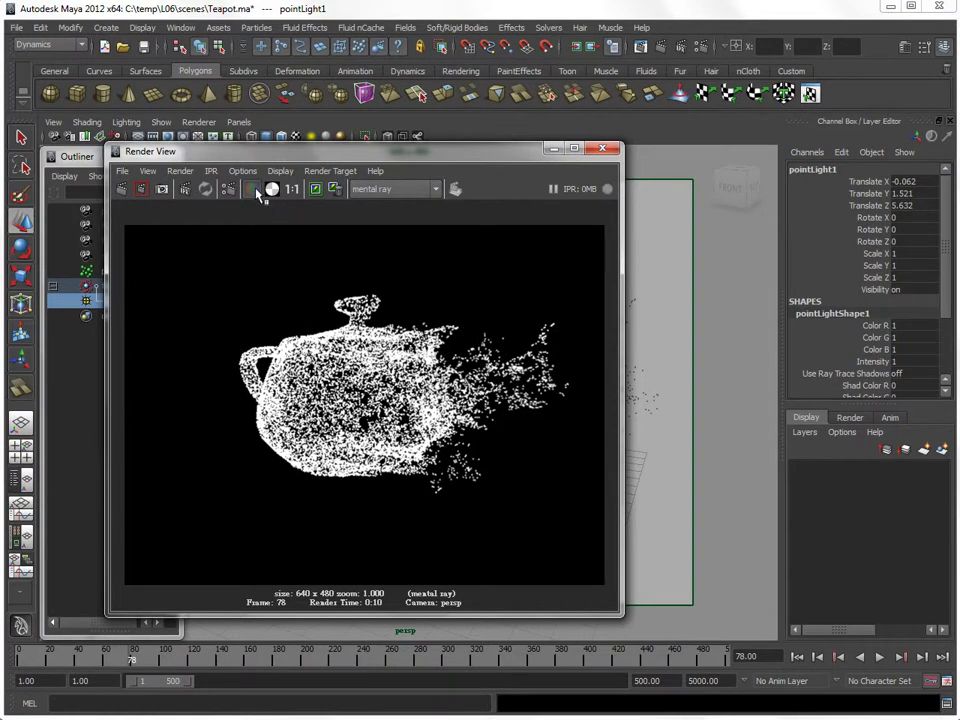
pyautogui.click(255, 190)
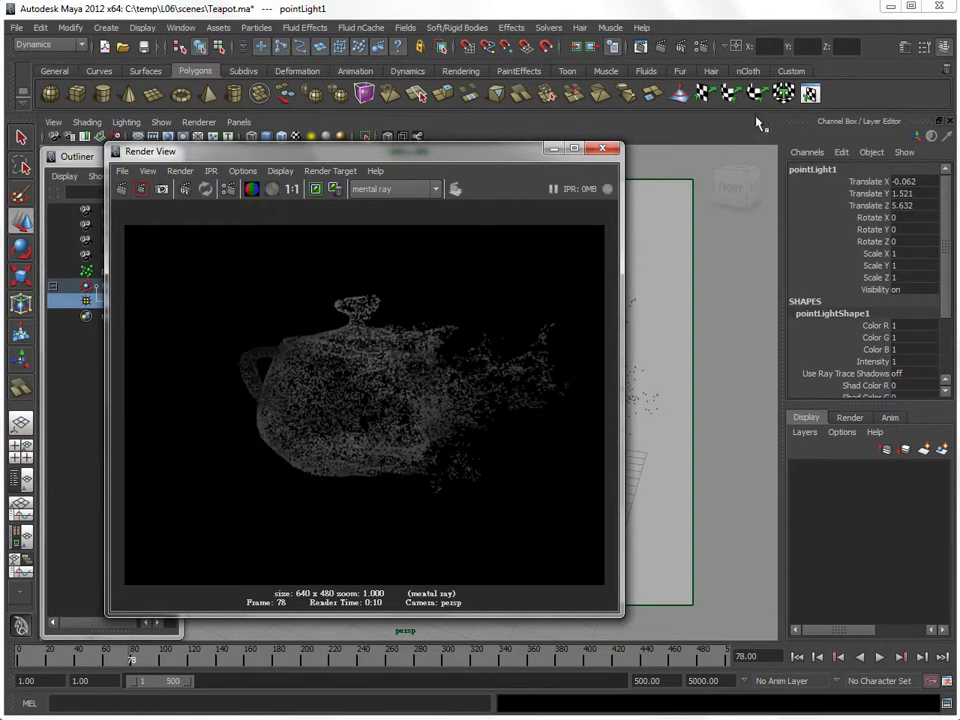
pyautogui.click(701, 47)
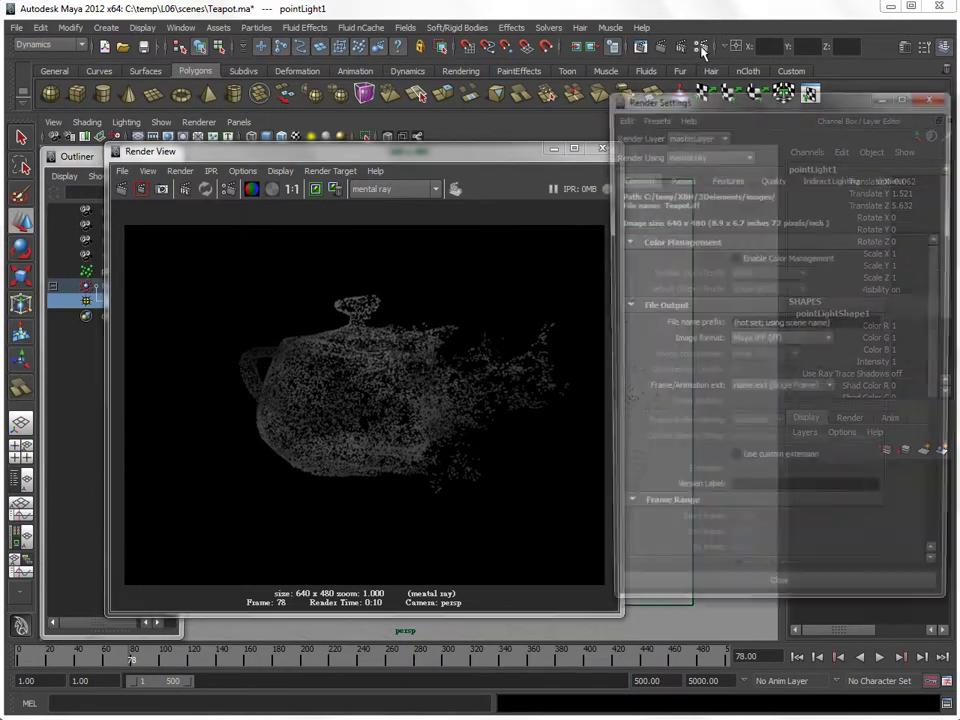
# - Set mental ray Motion Blur to Full with Motion Blur By 3.000
pyautogui.moveTo(742, 42); pyautogui.dragTo(529, 101)
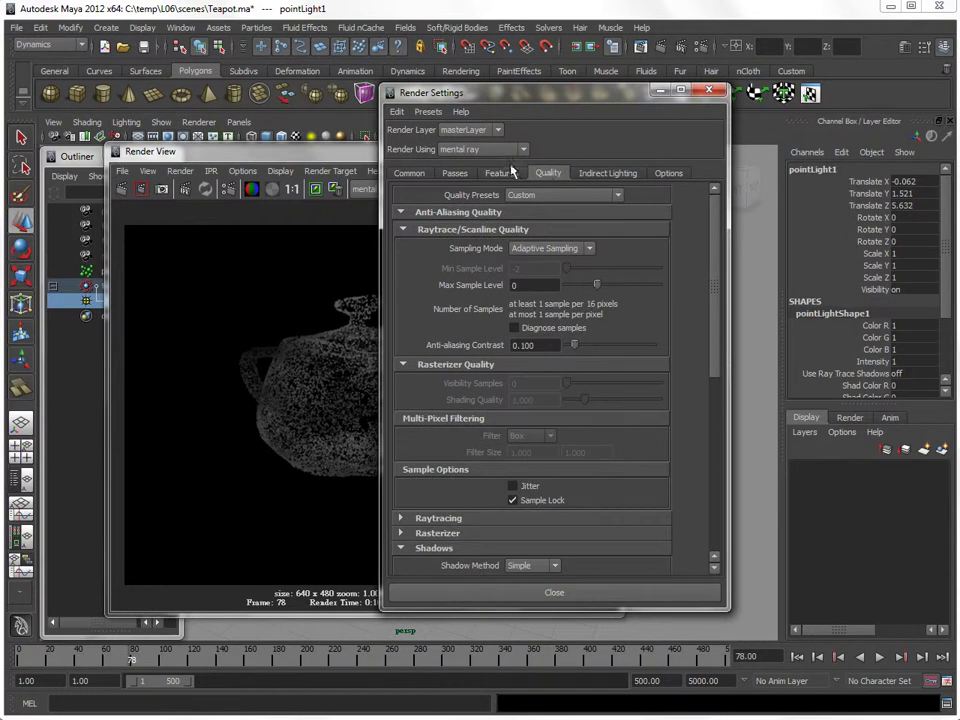
pyautogui.moveTo(714, 334); pyautogui.dragTo(714, 484)
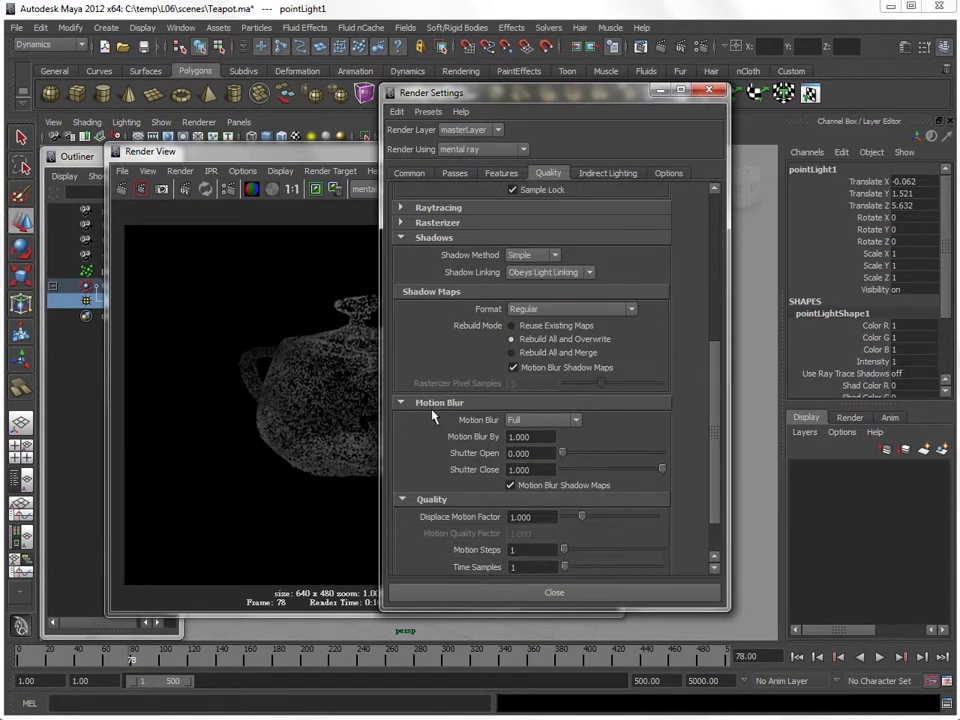
pyautogui.click(540, 421)
pyautogui.click(540, 455)
pyautogui.write('3.000')
# - Re-render the frame with motion blur, check alpha and RGB, then close Render View
pyautogui.moveTo(563, 100); pyautogui.dragTo(792, 103)
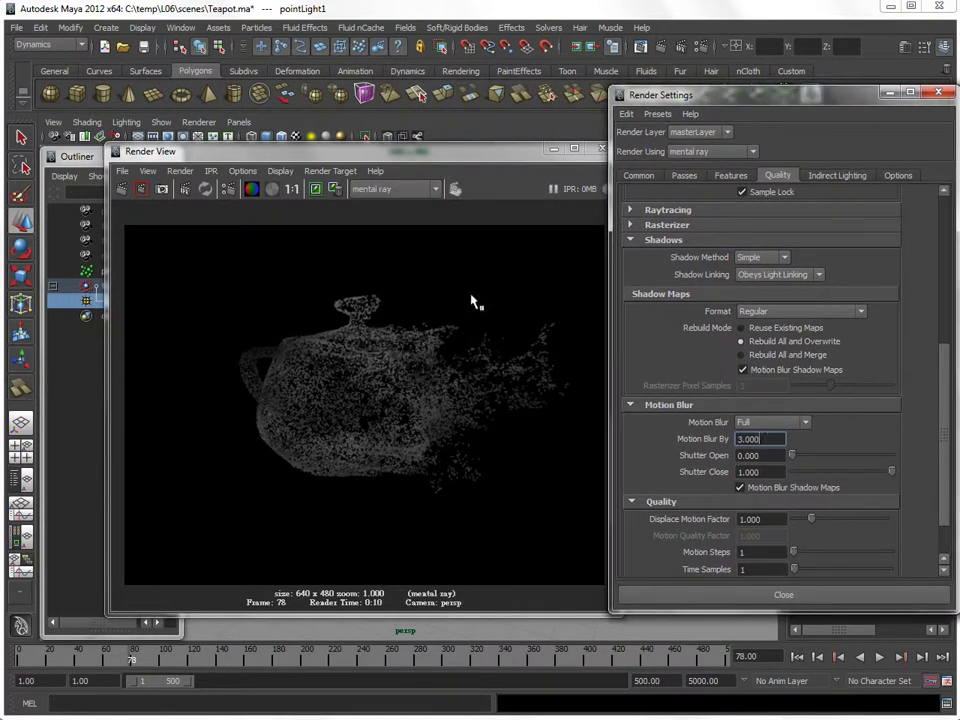
pyautogui.click(124, 189)
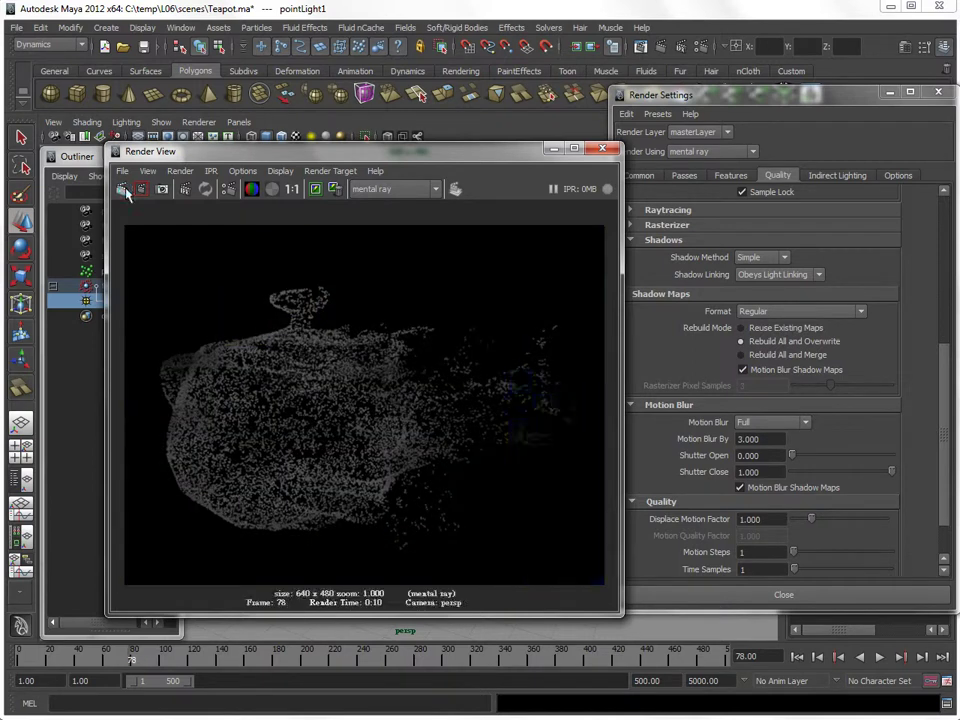
pyautogui.click(271, 189)
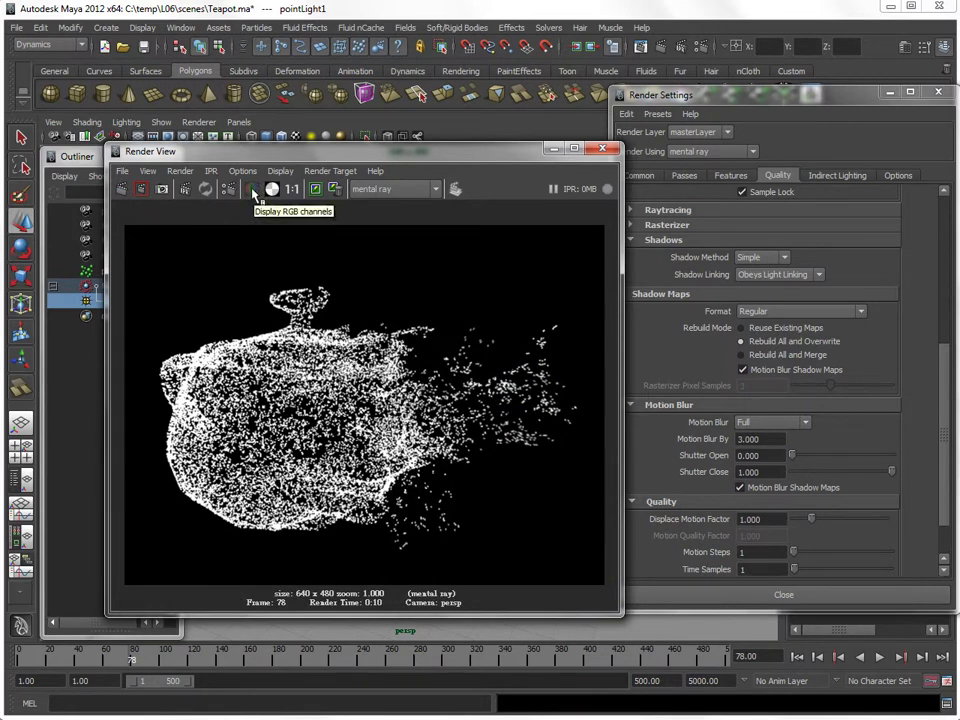
pyautogui.click(253, 190)
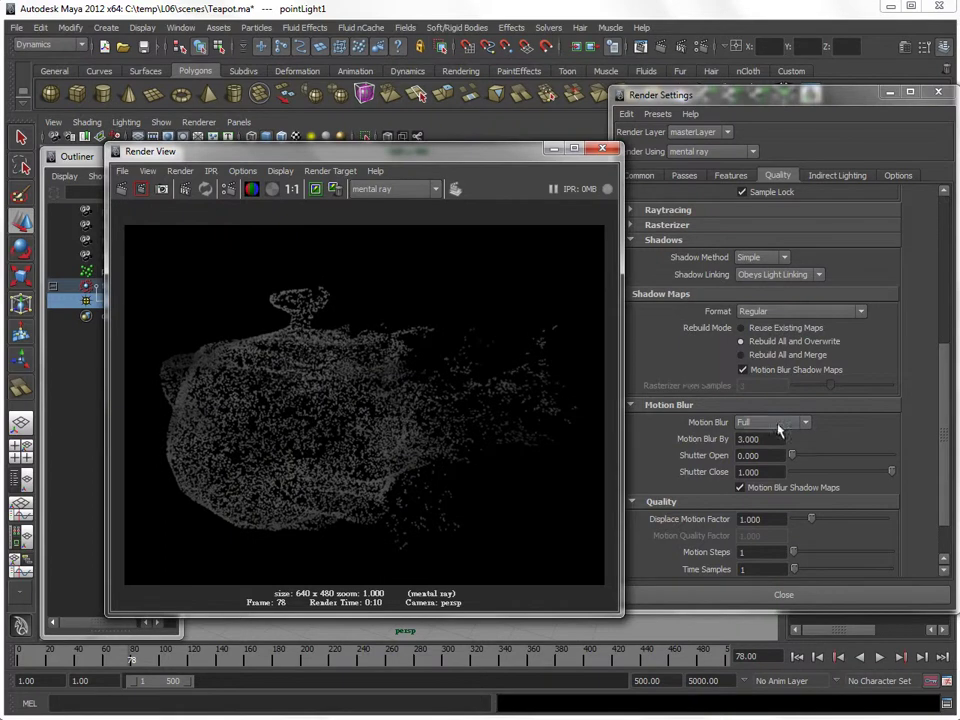
pyautogui.moveTo(382, 163)
pyautogui.mouseDown()
pyautogui.moveTo(716, 153)
pyautogui.moveTo(463, 155)
pyautogui.mouseUp()
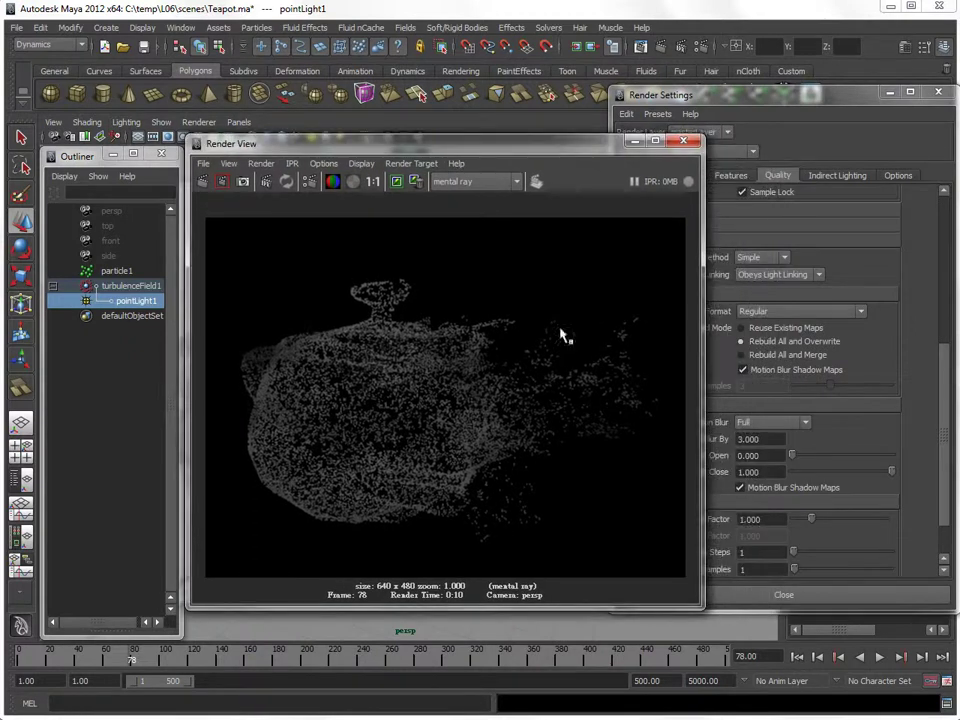
pyautogui.click(683, 140)
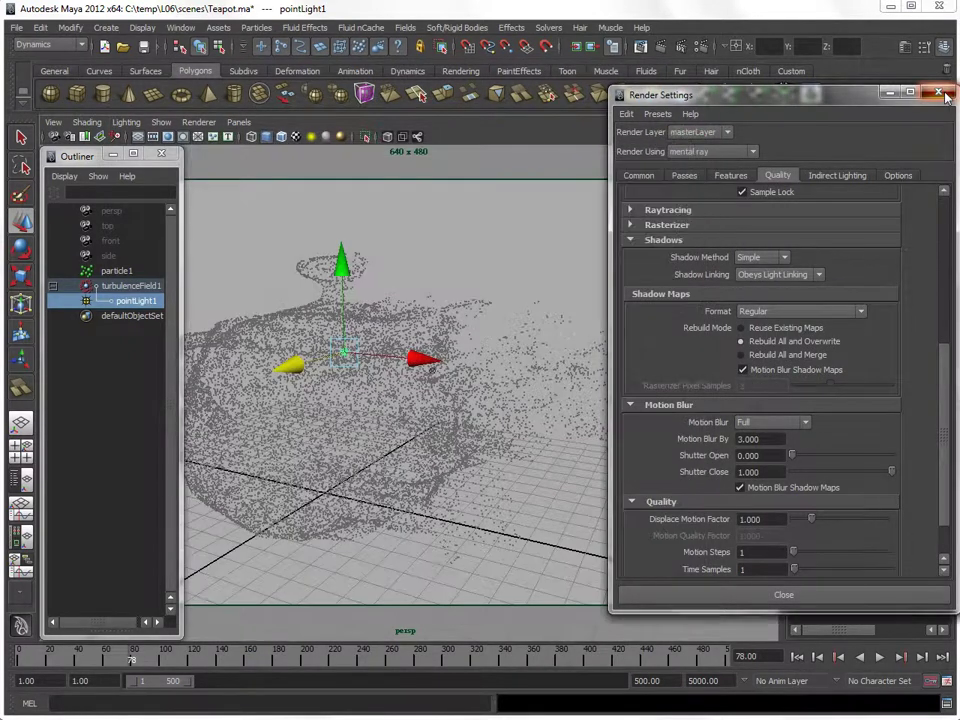
# - Close Render Settings, replay from the start to frame 82, and open particle1's Attribute Editor
pyautogui.click(945, 94)
pyautogui.click(797, 657)
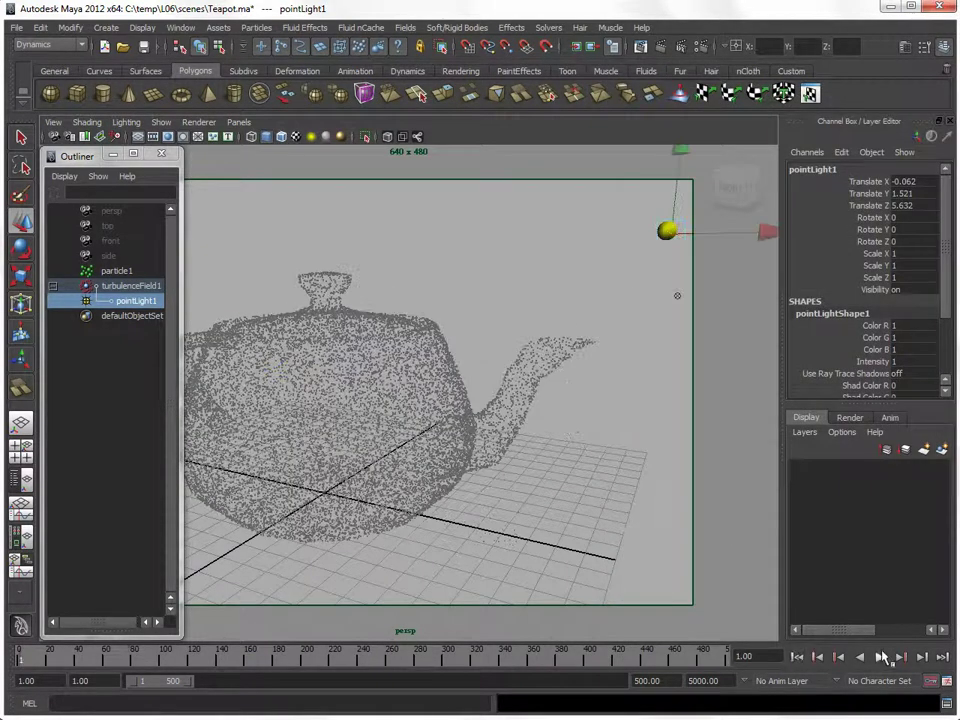
pyautogui.click(881, 657)
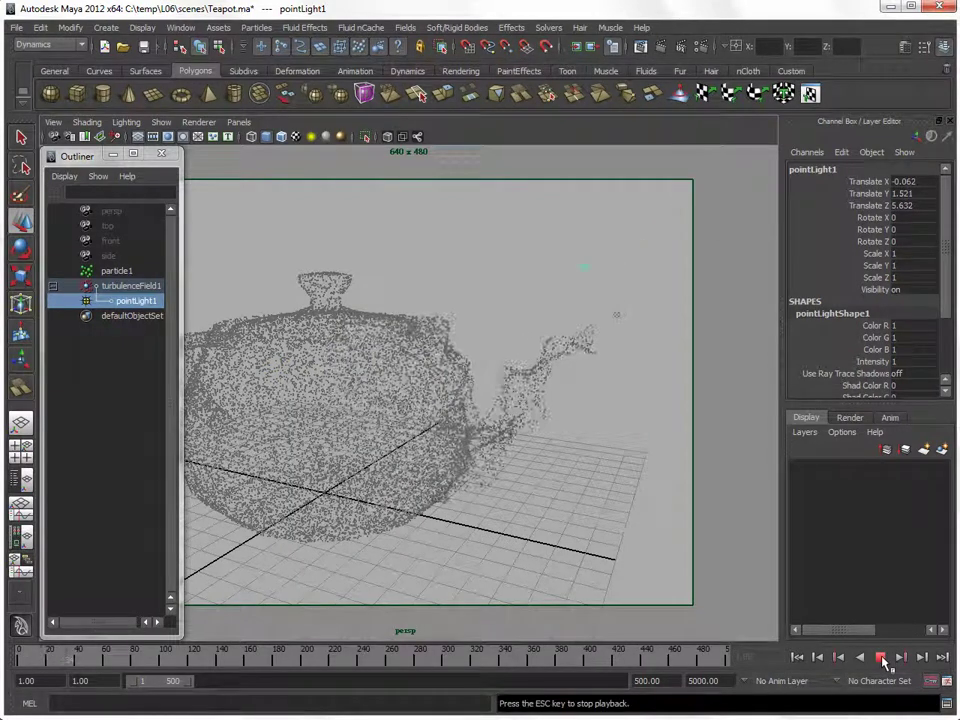
pyautogui.click(881, 657)
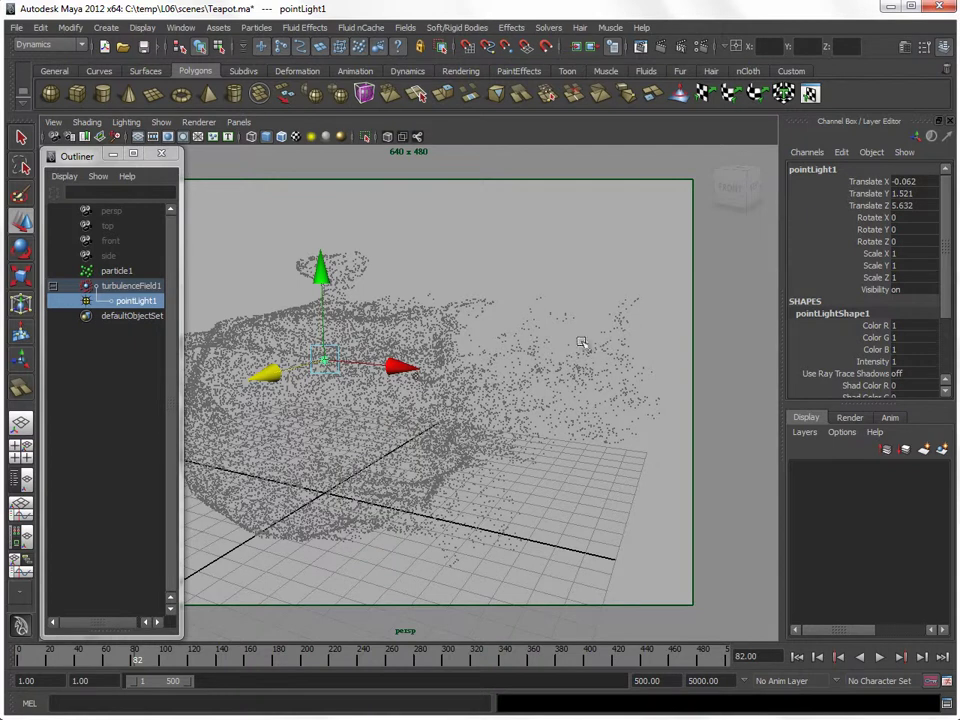
pyautogui.click(656, 393)
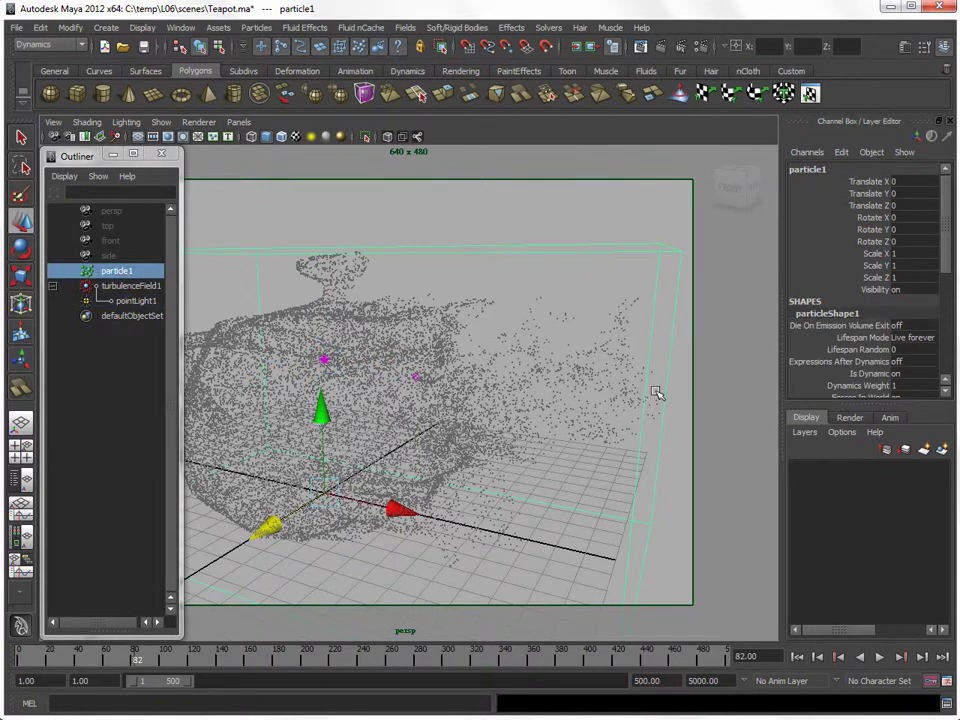
pyautogui.hotkey('ctrl', 'a')
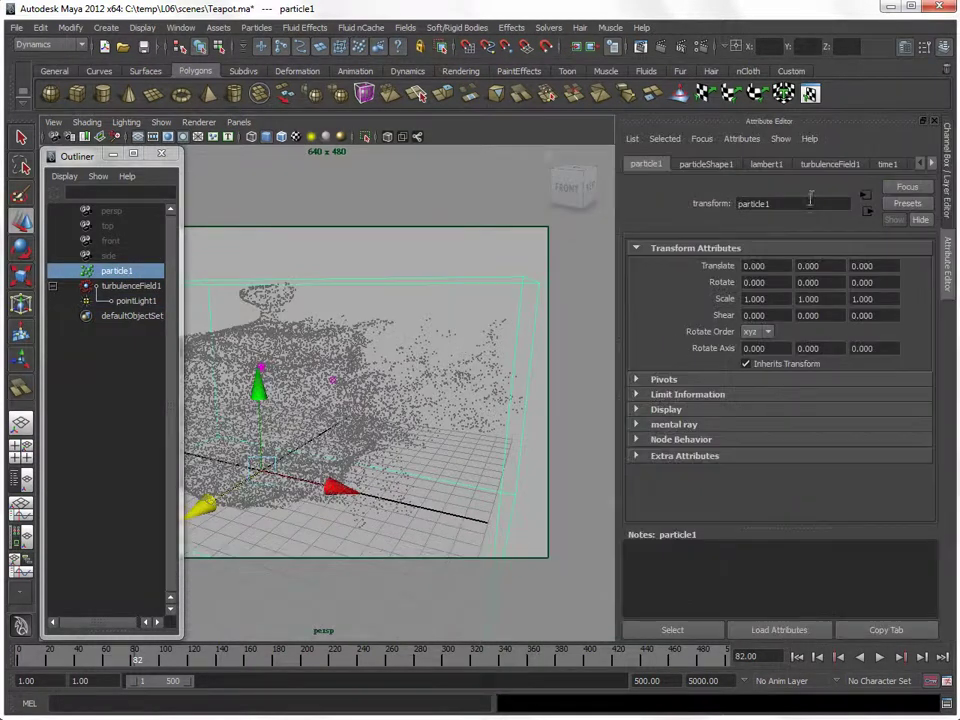
# - Set particleShape1's Particle Render Type to MultiStreak
pyautogui.click(711, 168)
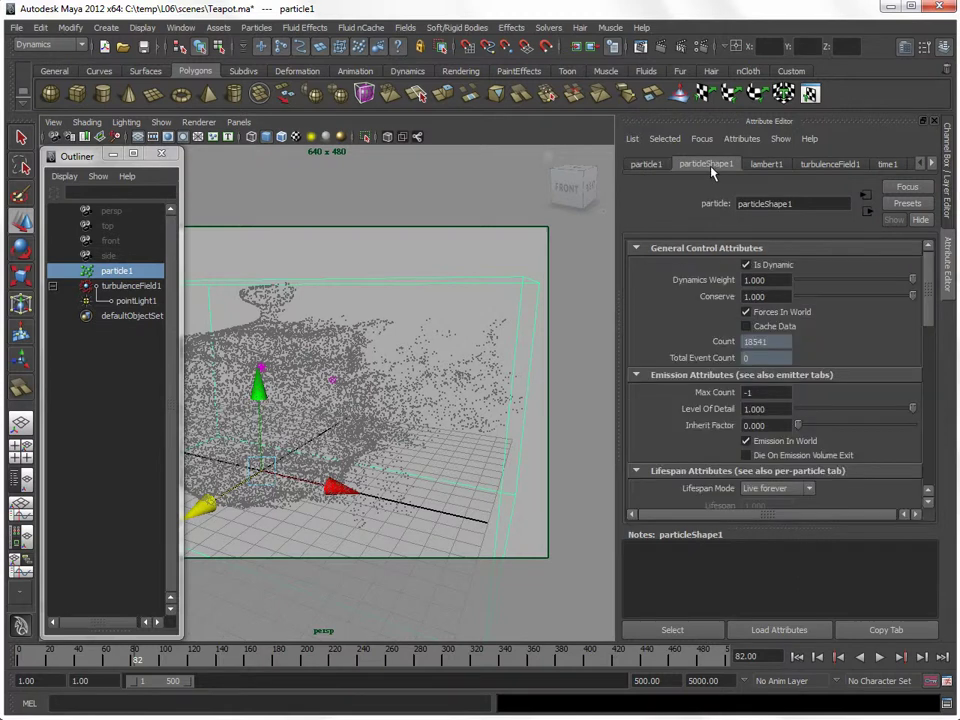
pyautogui.moveTo(927, 296); pyautogui.dragTo(928, 381)
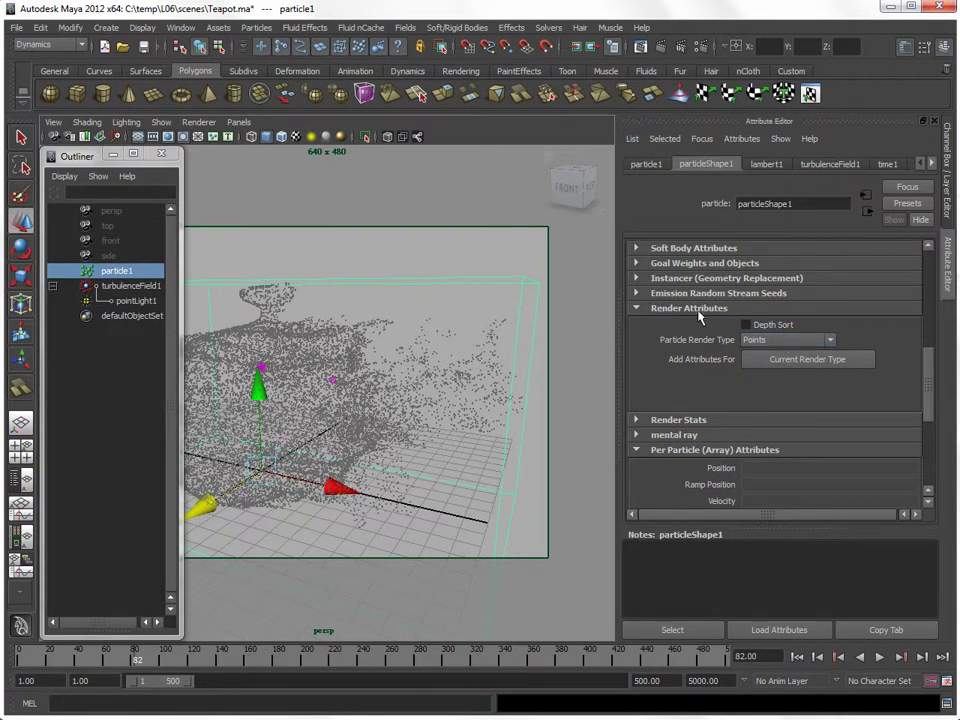
pyautogui.click(762, 346)
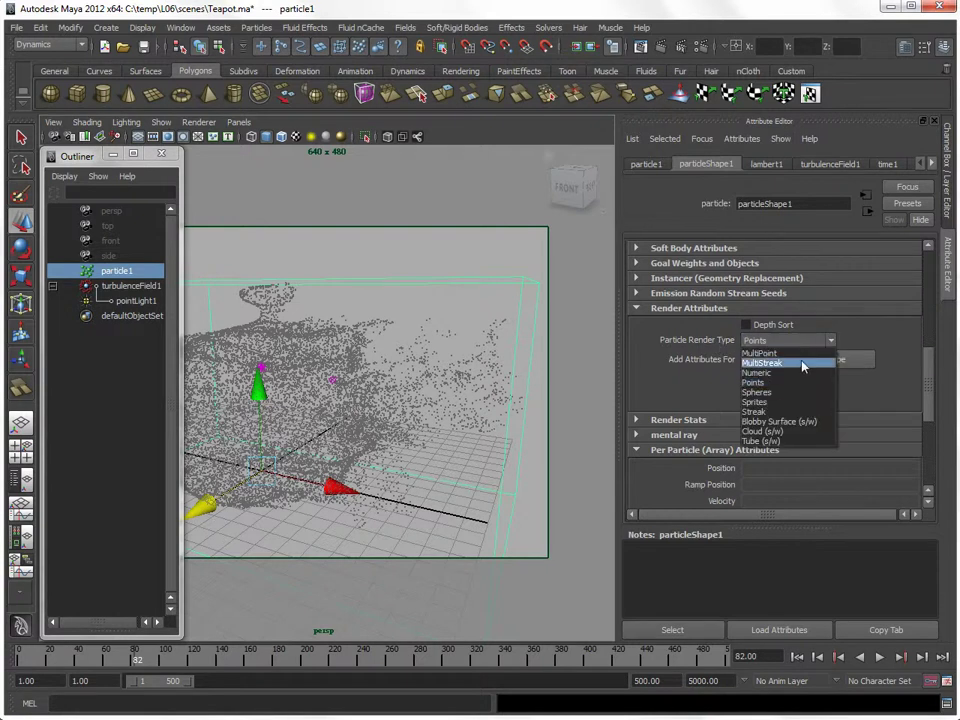
pyautogui.click(802, 364)
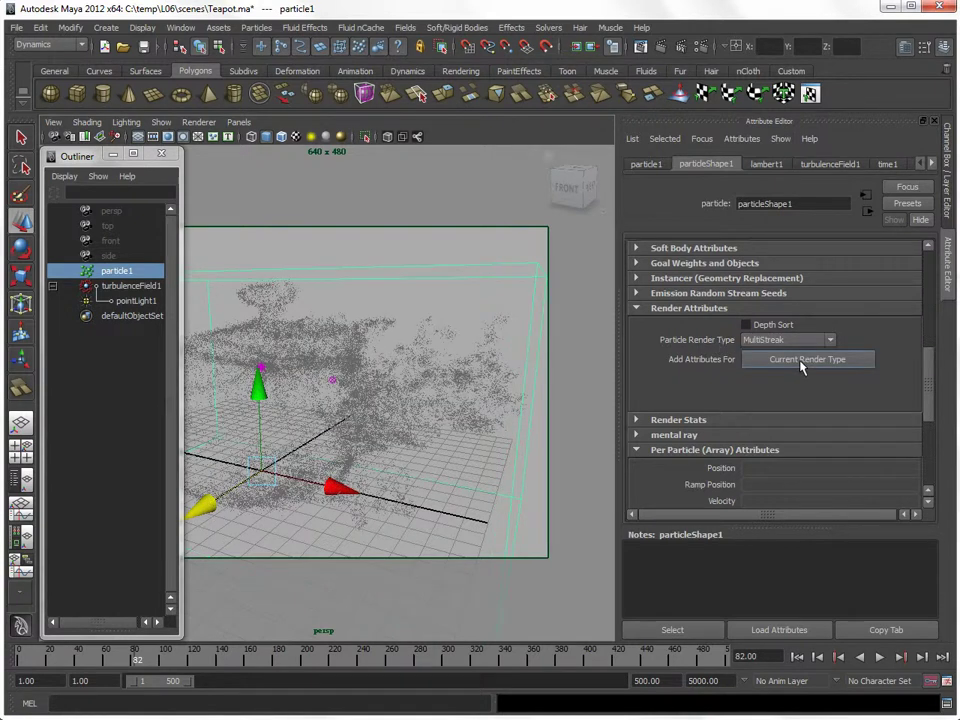
# - Rewind to frame 1, close the Outliner, and clear the selection
pyautogui.click(797, 657)
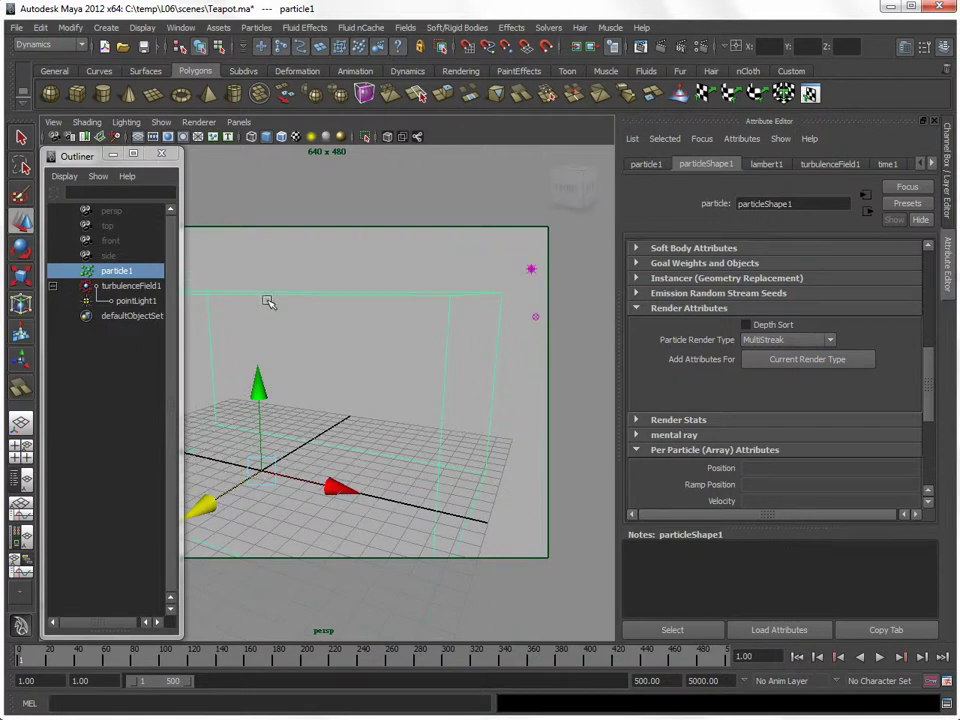
pyautogui.click(113, 155)
pyautogui.click(527, 474)
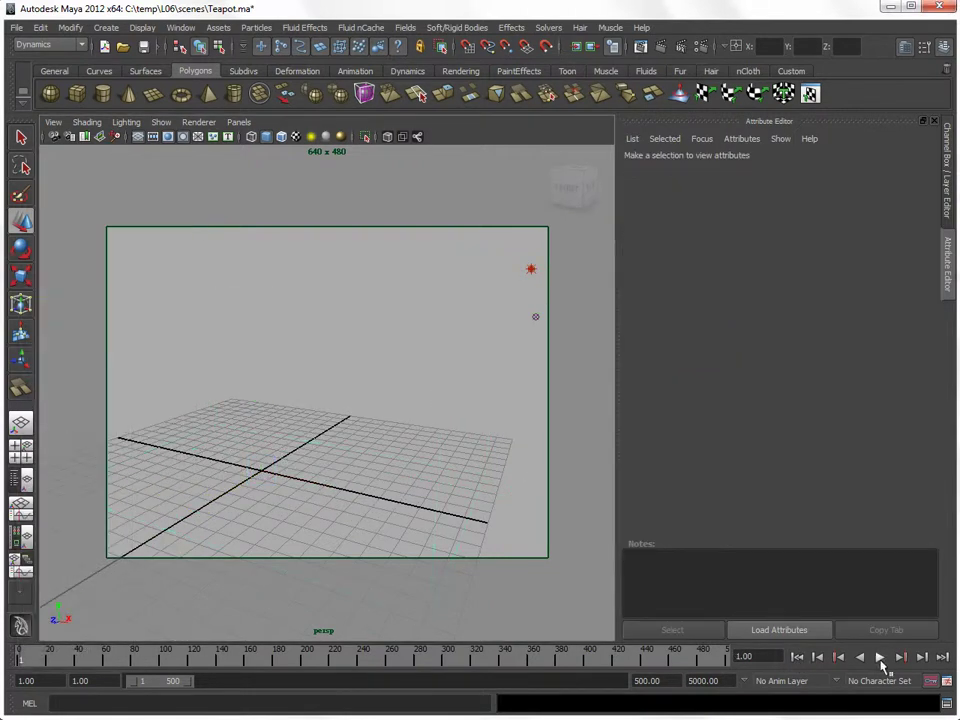
# - Replay the MultiStreak simulation from frame 1, stop at frame 65, and render it
pyautogui.click(880, 659)
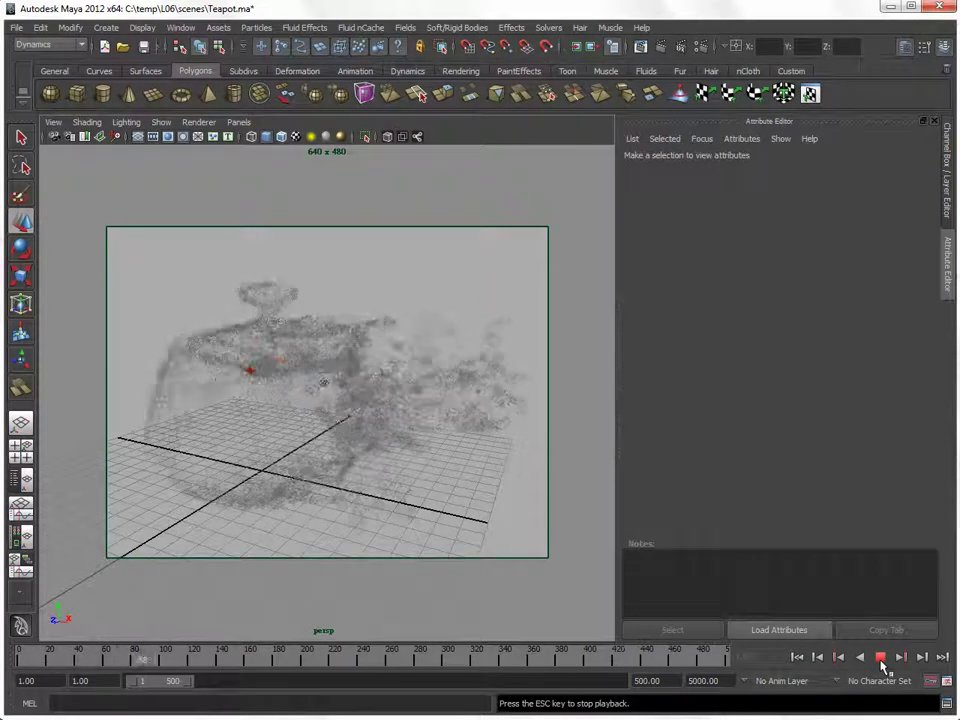
pyautogui.click(880, 658)
pyautogui.click(796, 658)
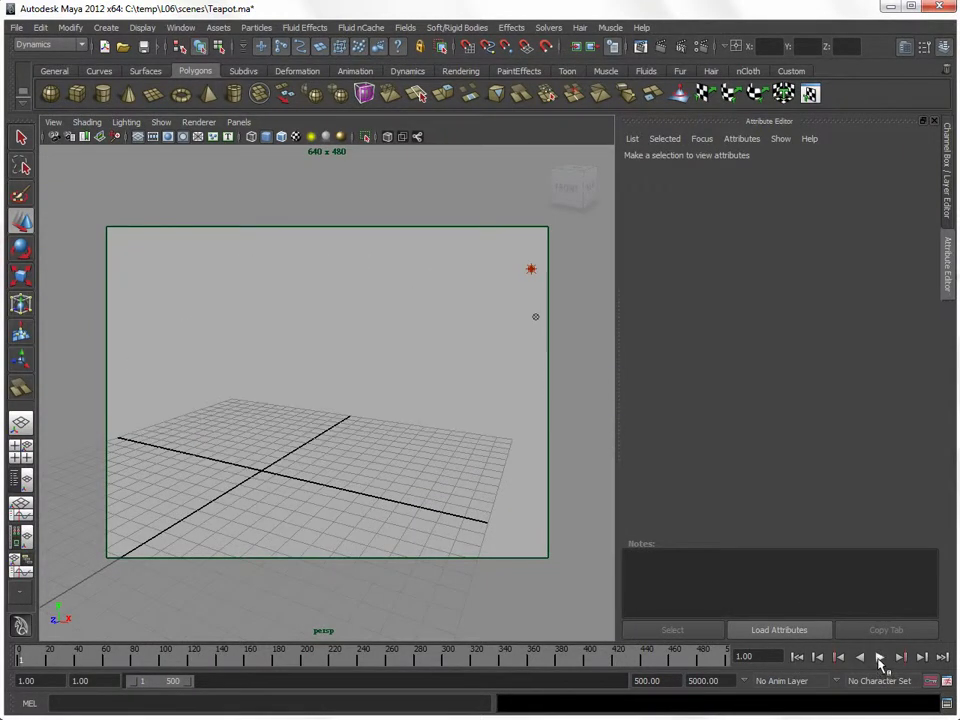
pyautogui.click(880, 658)
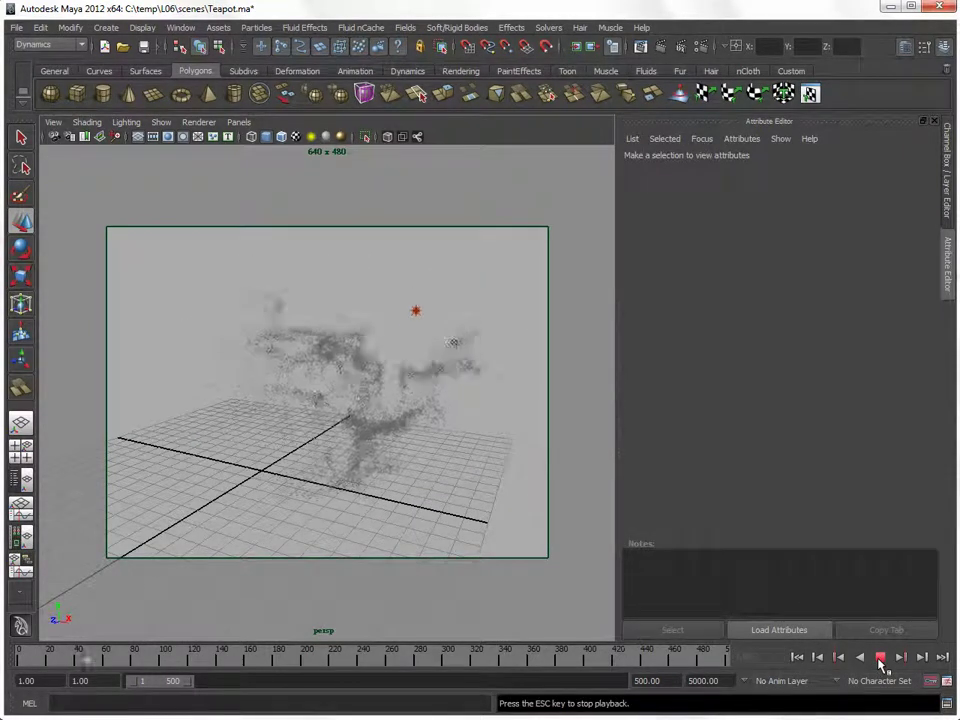
pyautogui.click(880, 660)
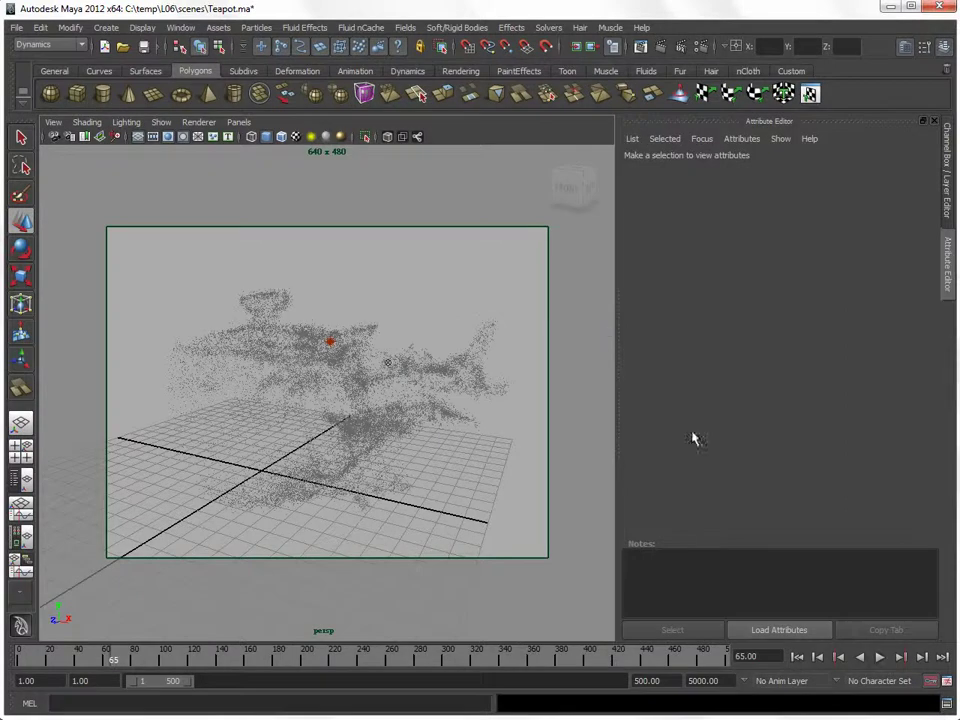
pyautogui.click(659, 46)
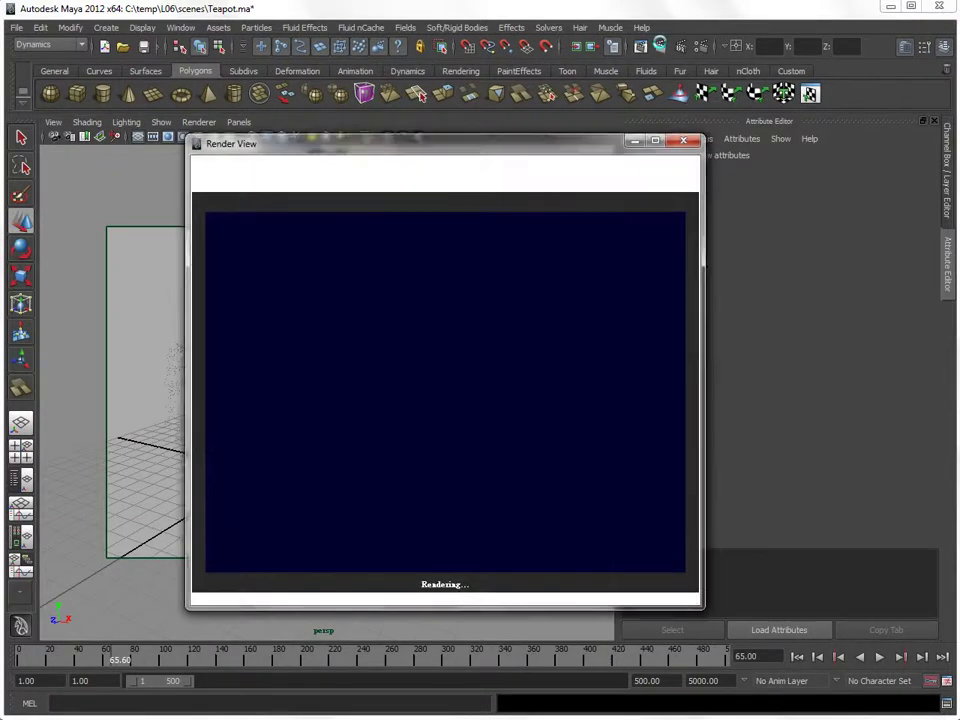